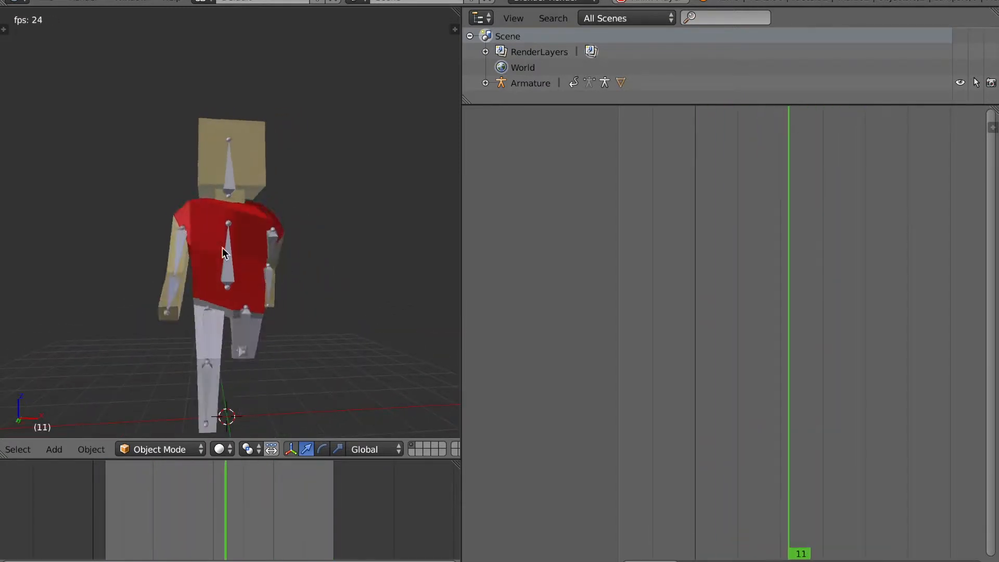
Examine the red-shirted character's walk cycle from several angles, select its armature, stop playback, and return the timeline to frame 1.
{"action": "middle_click_drag", "start_coordinate": [277, 228], "coordinate": [270, 245]}
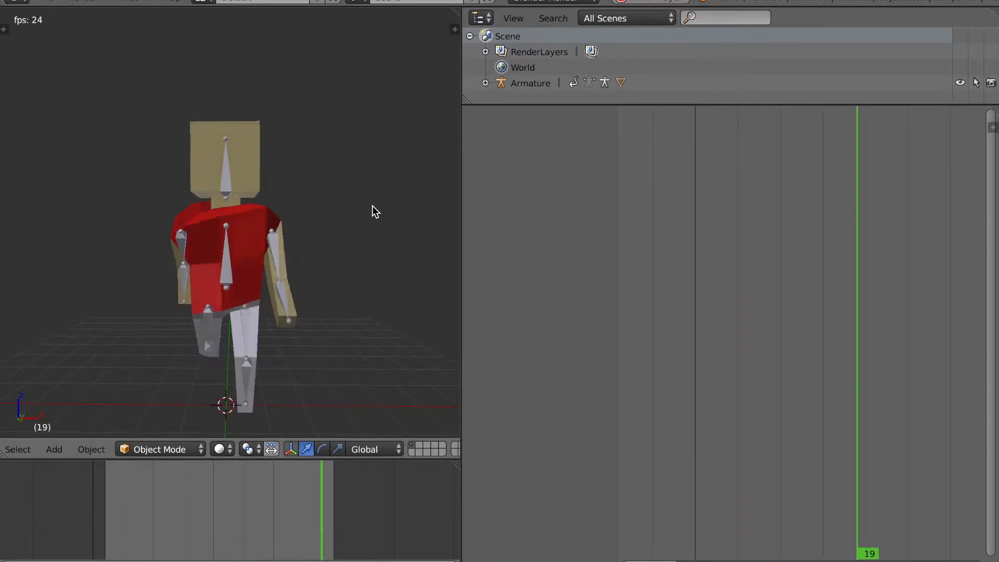
{"action": "middle_click_drag", "start_coordinate": [375, 219], "coordinate": [235, 223]}
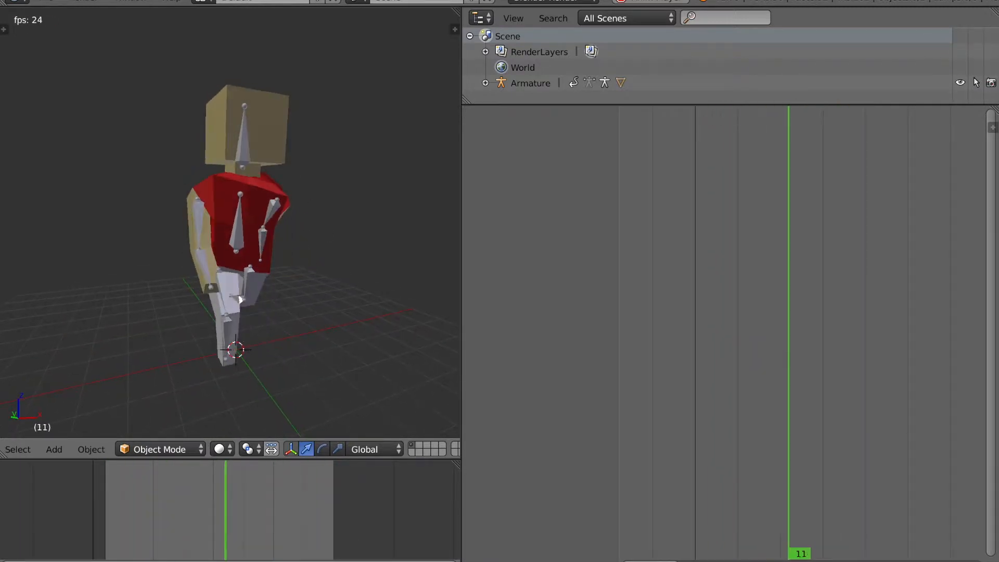
{"action": "right_click", "coordinate": [244, 253]}
{"action": "right_click", "coordinate": [239, 254]}
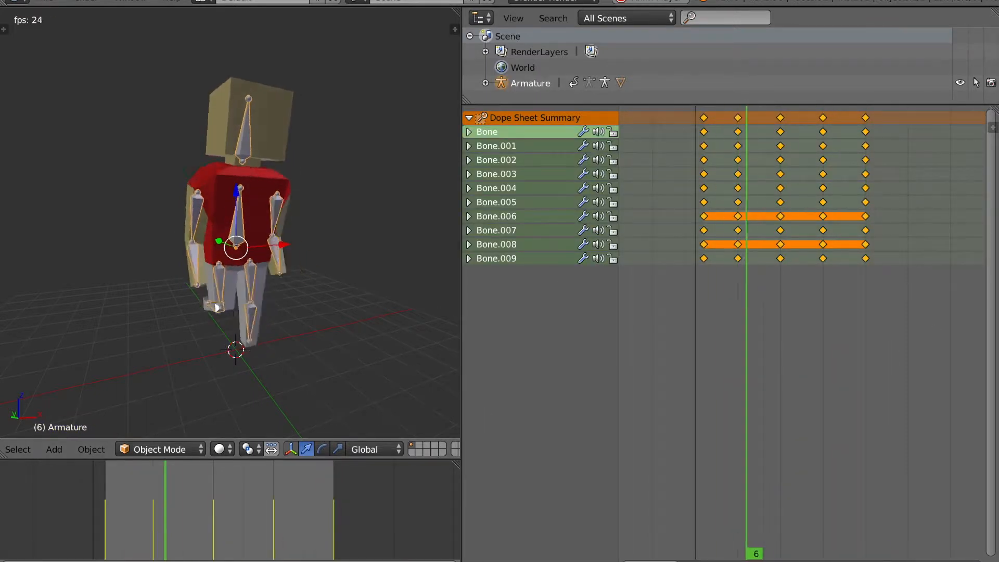
{"action": "key", "text": "alt+a"}
{"action": "left_click_drag", "start_coordinate": [127, 499], "coordinate": [107, 473]}
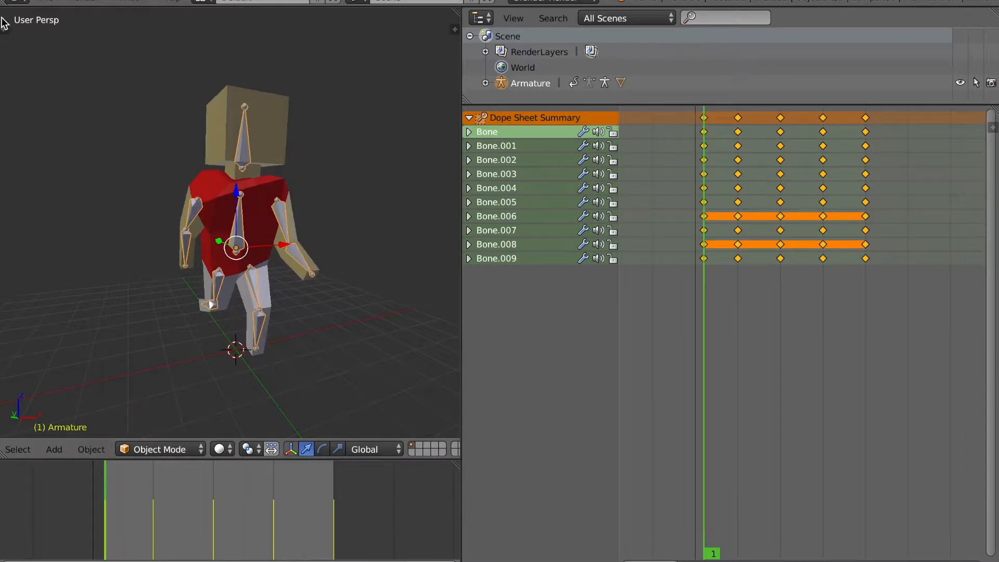
Open the recent file Sail.blend and view the grey character from the front.
{"action": "left_click", "coordinate": [43, 2]}
{"action": "mouse_move", "coordinate": [69, 48]}
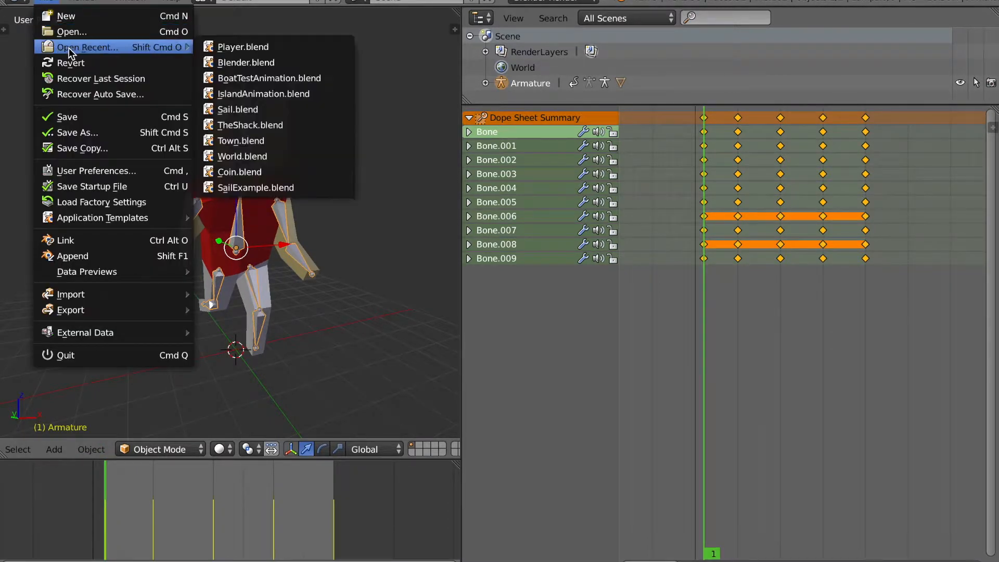
{"action": "left_click", "coordinate": [245, 109]}
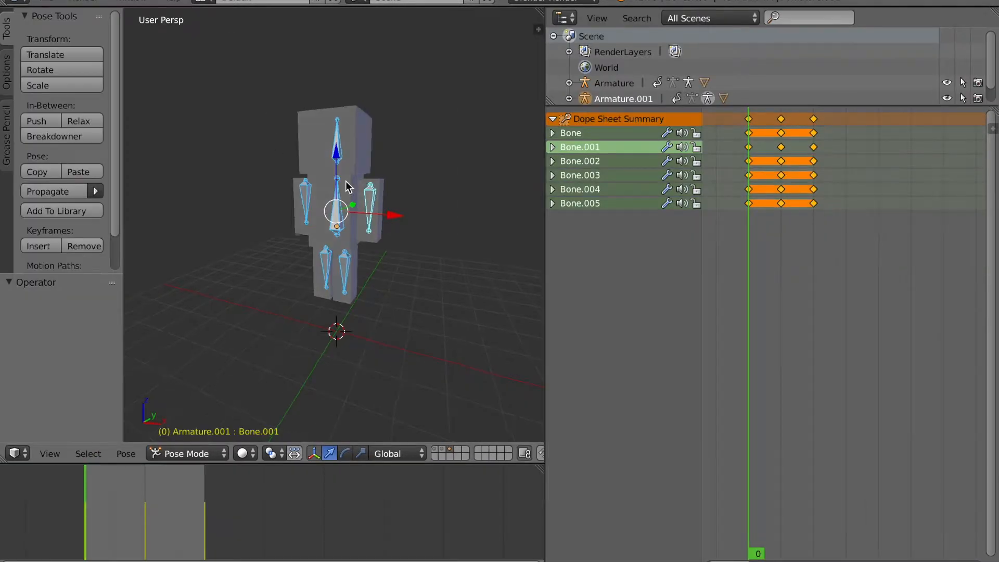
{"action": "middle_click_drag", "start_coordinate": [344, 236], "coordinate": [352, 255]}
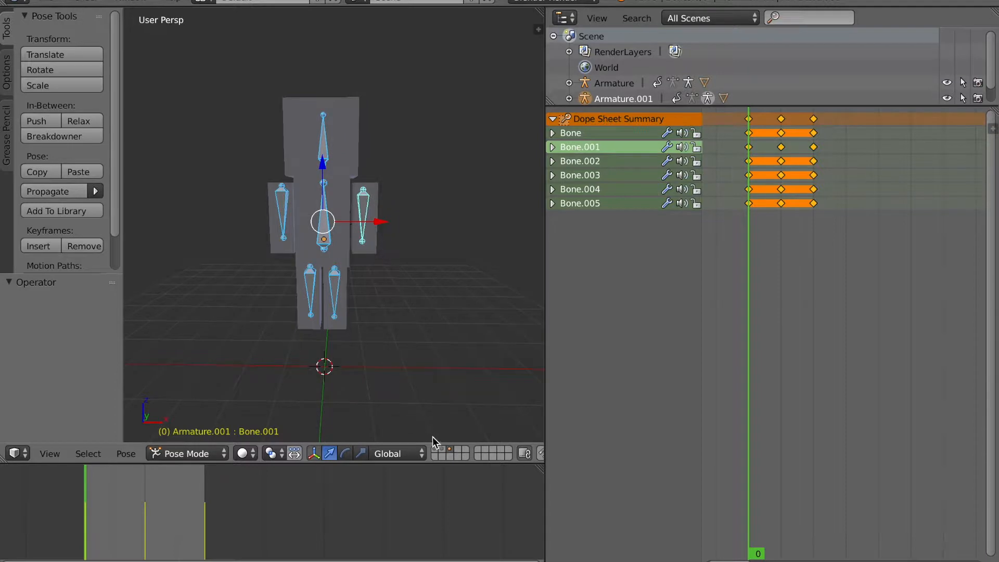
Display the layer with the blue-trousered character in a red shirt and select its armature in Object Mode.
{"action": "left_click", "coordinate": [445, 452]}
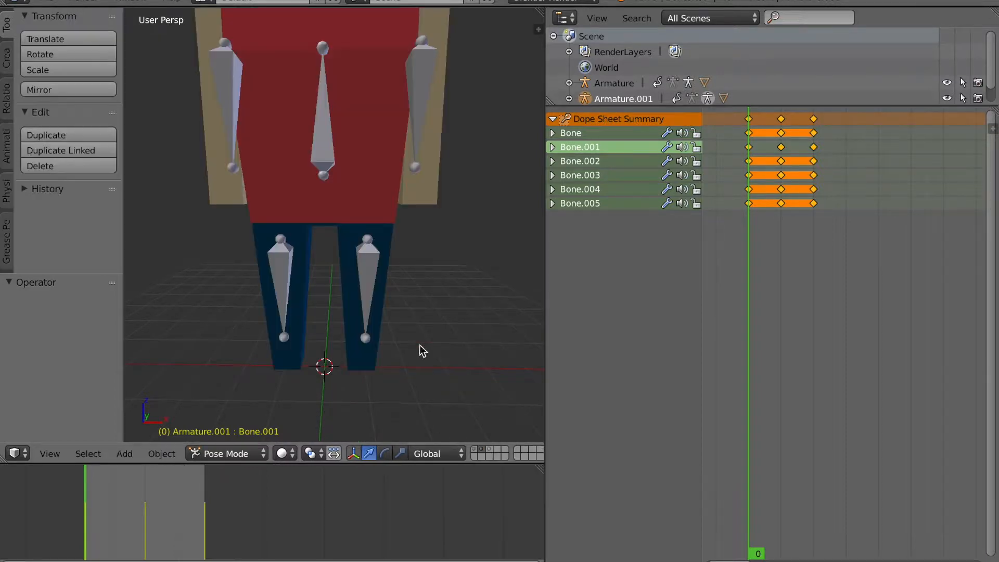
{"action": "middle_click_drag", "start_coordinate": [417, 257], "coordinate": [376, 208], "text": "shift"}
{"action": "scroll", "coordinate": [414, 302], "scroll_direction": "down", "scroll_amount": 3}
{"action": "key", "text": "ctrl+Tab"}
{"action": "right_click", "coordinate": [376, 217]}
{"action": "right_click", "coordinate": [348, 240]}
{"action": "mouse_move", "coordinate": [347, 240]}
{"action": "middle_mouse_down"}
{"action": "mouse_move", "coordinate": [368, 245]}
{"action": "mouse_move", "coordinate": [365, 220]}
{"action": "mouse_move", "coordinate": [352, 243]}
{"action": "middle_mouse_up"}
{"action": "scroll", "coordinate": [351, 242], "scroll_direction": "down", "scroll_amount": 3}
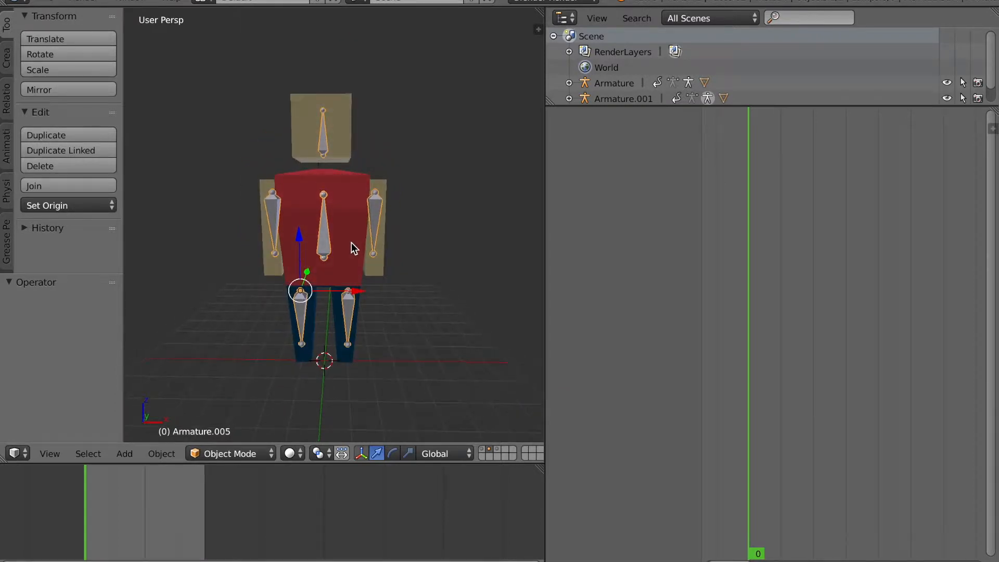
Display the layer with the orange-shirted character, select its armature, and scrub its animation to frame 6.
{"action": "left_click", "coordinate": [484, 451]}
{"action": "middle_click_drag", "start_coordinate": [468, 331], "coordinate": [340, 276]}
{"action": "right_click", "coordinate": [338, 212]}
{"action": "right_click", "coordinate": [337, 210]}
{"action": "mouse_move", "coordinate": [161, 490]}
{"action": "left_mouse_down"}
{"action": "mouse_move", "coordinate": [172, 491]}
{"action": "mouse_move", "coordinate": [161, 493]}
{"action": "left_mouse_up"}
{"action": "middle_click_drag", "start_coordinate": [330, 333], "coordinate": [322, 287]}
Open the recent file Player.blend.
{"action": "left_click", "coordinate": [47, 2]}
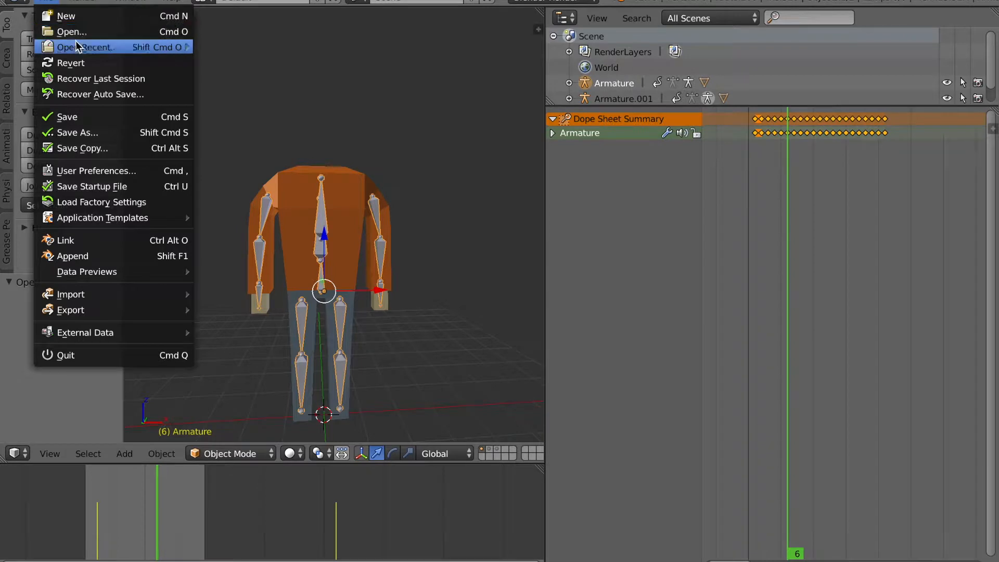
{"action": "mouse_move", "coordinate": [78, 44]}
{"action": "left_click", "coordinate": [280, 65]}
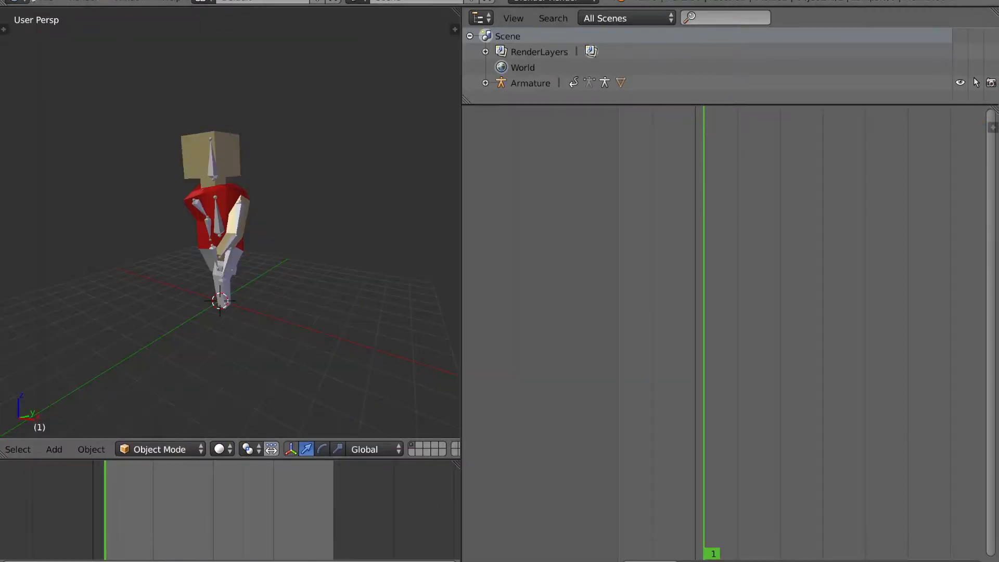
Open the recent file Blender.blend and face the unrigged green-shirted character.
{"action": "left_click", "coordinate": [46, 3]}
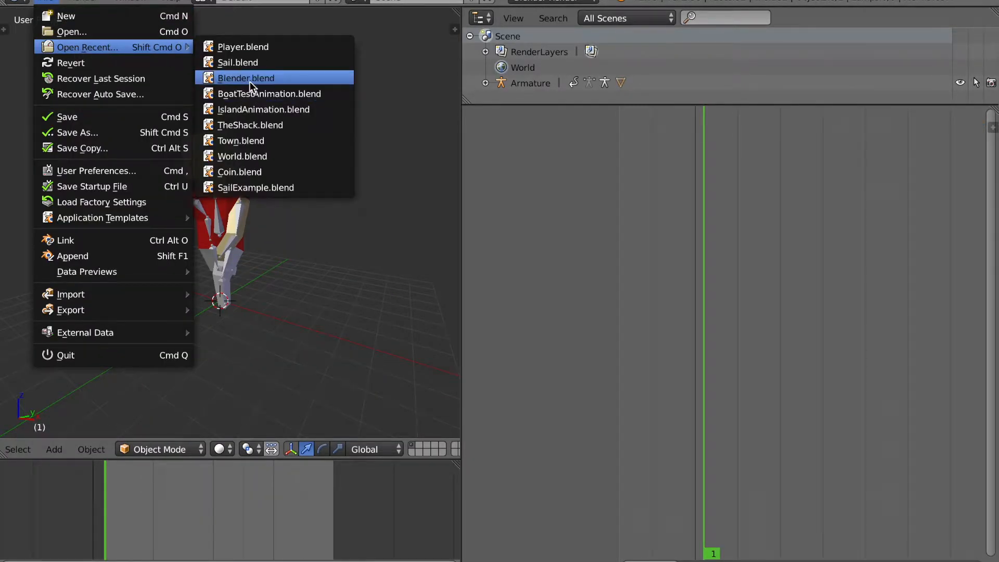
{"action": "left_click", "coordinate": [250, 79]}
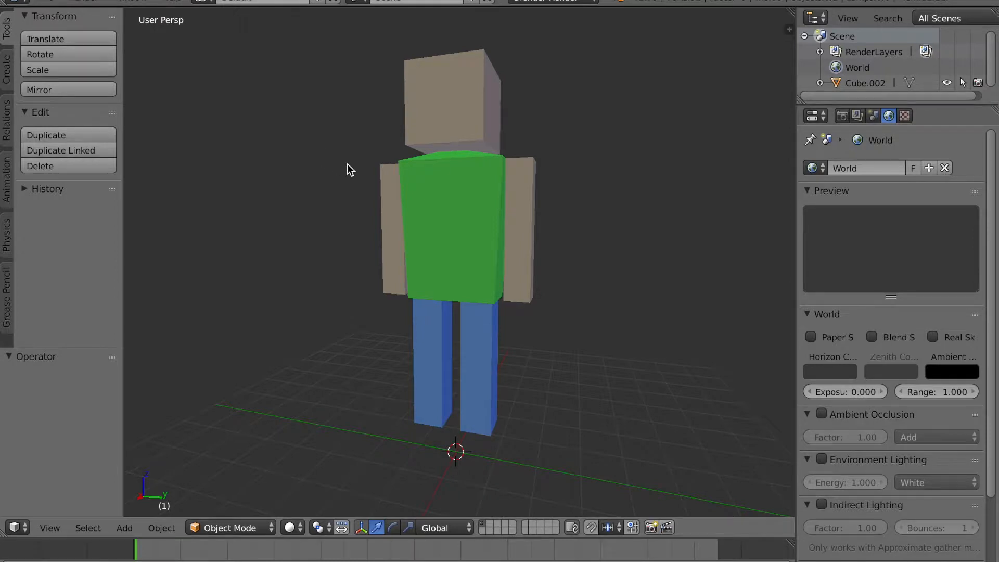
{"action": "mouse_move", "coordinate": [350, 179]}
{"action": "middle_mouse_down"}
{"action": "mouse_move", "coordinate": [361, 189]}
{"action": "mouse_move", "coordinate": [350, 189]}
{"action": "mouse_move", "coordinate": [377, 188]}
{"action": "mouse_move", "coordinate": [356, 194]}
{"action": "middle_mouse_up"}
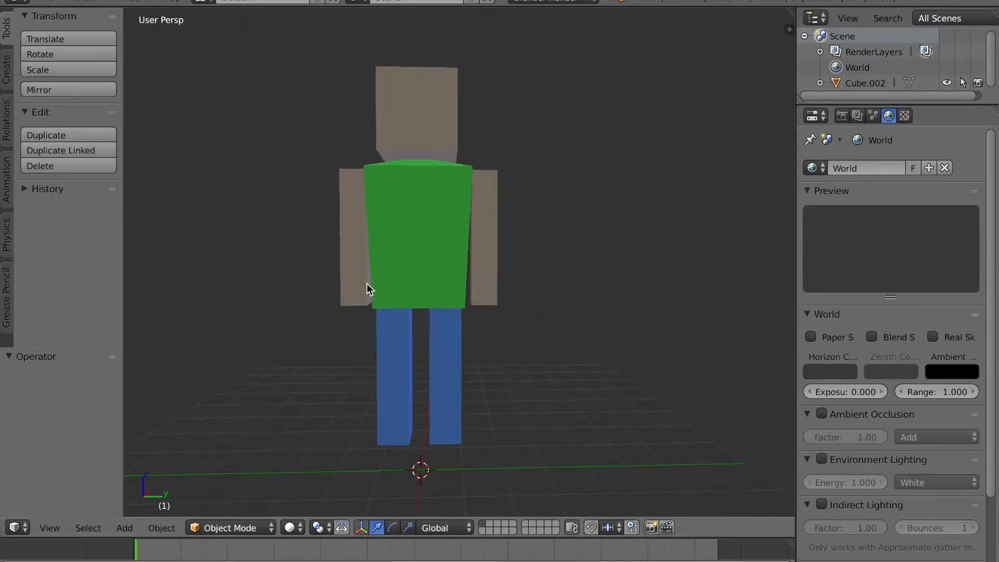
Add a single-bone armature and raise it about 5.325 units along Z into the character's torso.
{"action": "key", "text": "shift+a"}
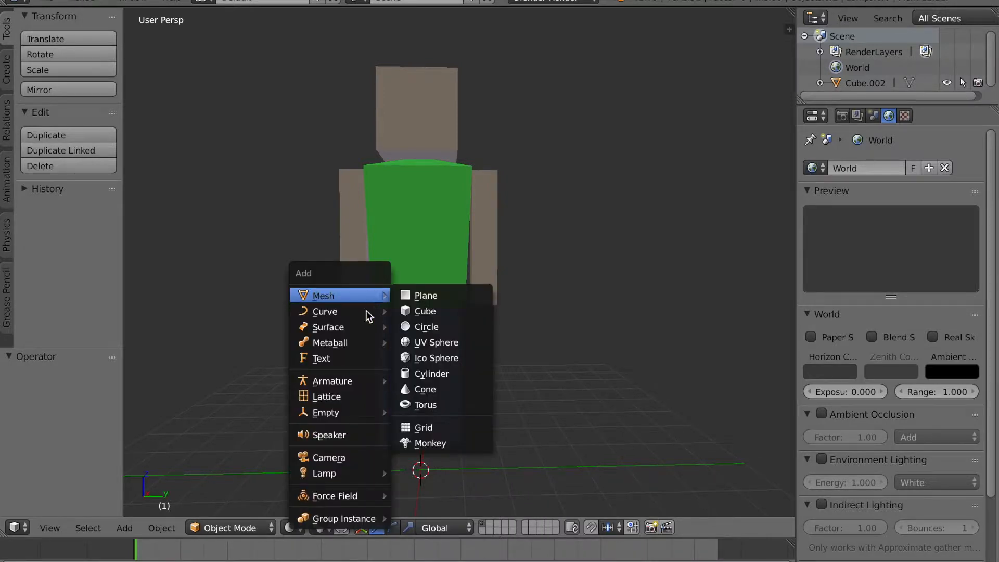
{"action": "mouse_move", "coordinate": [360, 382]}
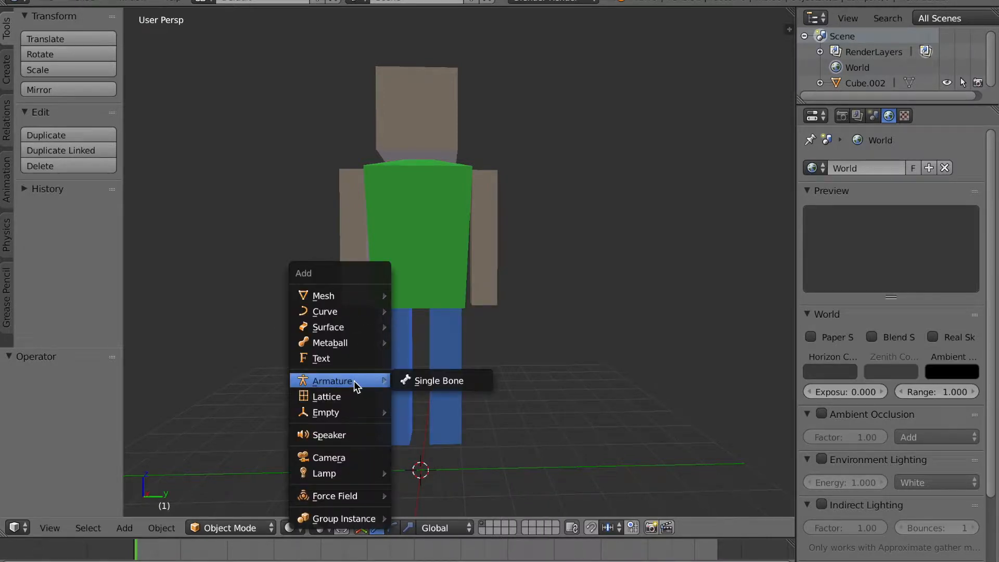
{"action": "left_click", "coordinate": [415, 380]}
{"action": "mouse_move", "coordinate": [442, 388]}
{"action": "middle_mouse_down"}
{"action": "mouse_move", "coordinate": [429, 351]}
{"action": "mouse_move", "coordinate": [428, 385]}
{"action": "middle_mouse_up"}
{"action": "left_click_drag", "start_coordinate": [422, 380], "coordinate": [425, 161]}
{"action": "middle_click_drag", "start_coordinate": [450, 155], "coordinate": [418, 238]}
{"action": "scroll", "coordinate": [439, 232], "scroll_direction": "up", "scroll_amount": 2}
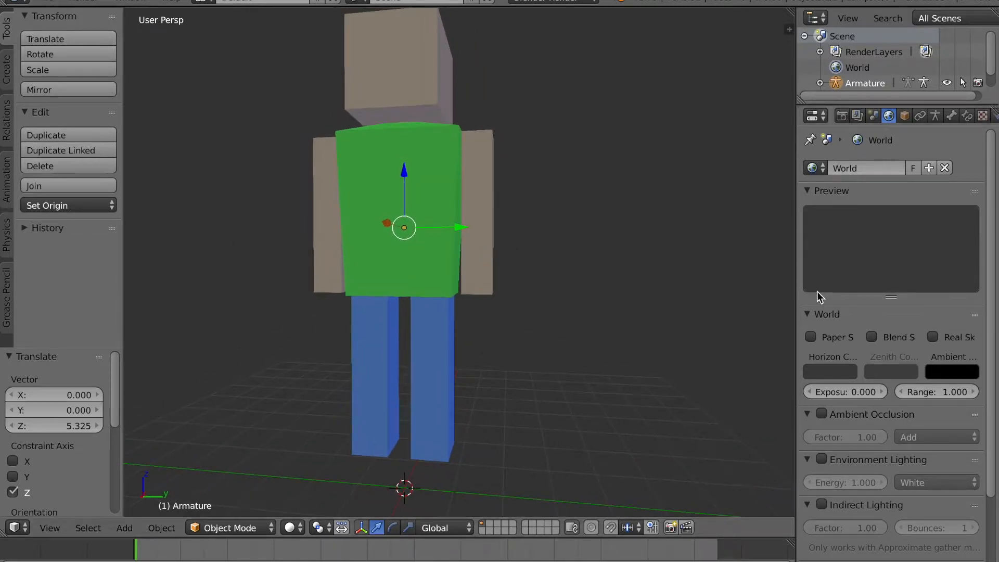
Widen the properties area and enable X-Ray display for the armature so its bone shows through the mesh.
{"action": "left_click_drag", "start_coordinate": [797, 287], "coordinate": [721, 292]}
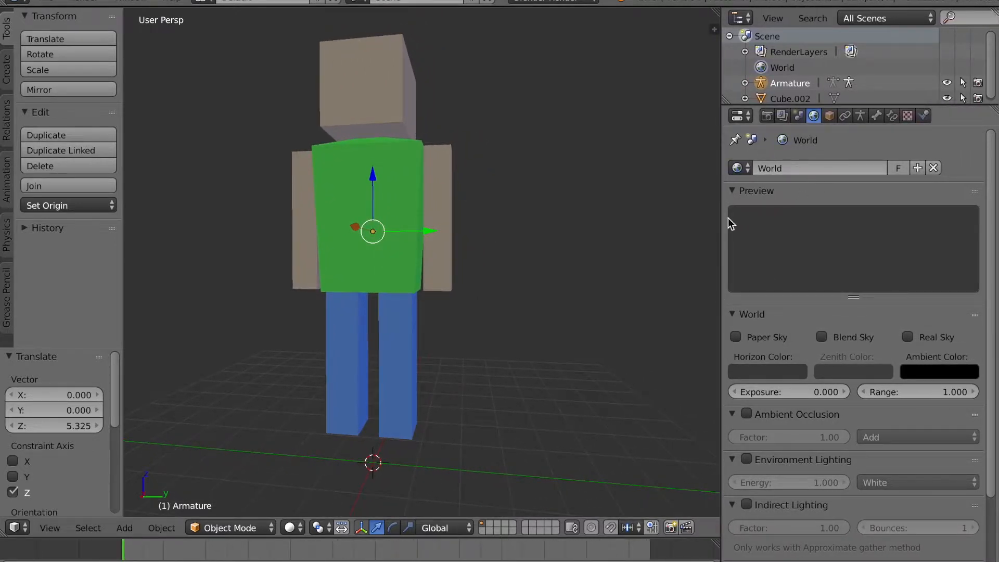
{"action": "left_click", "coordinate": [860, 117]}
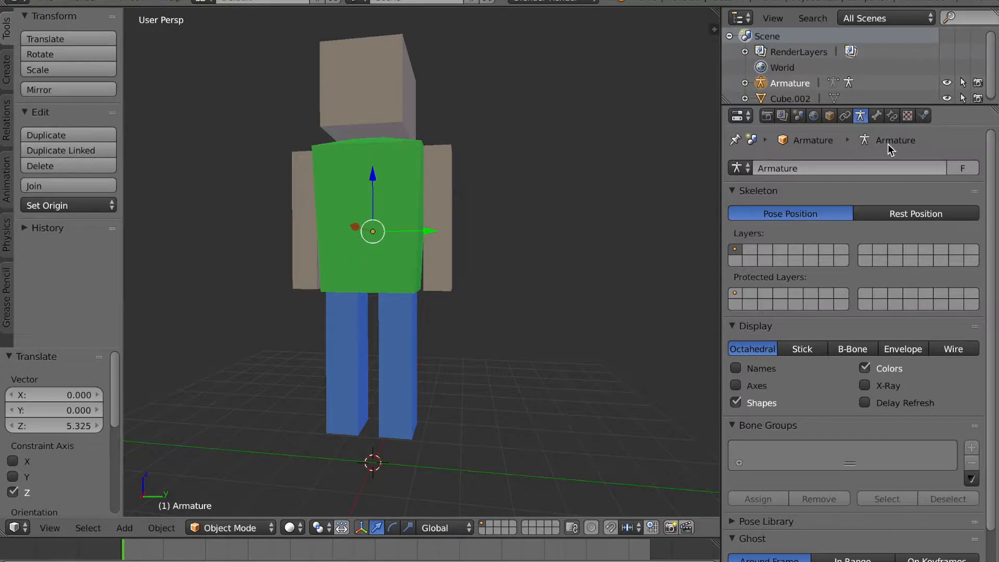
{"action": "left_click", "coordinate": [866, 389]}
{"action": "middle_click_drag", "start_coordinate": [702, 319], "coordinate": [450, 229]}
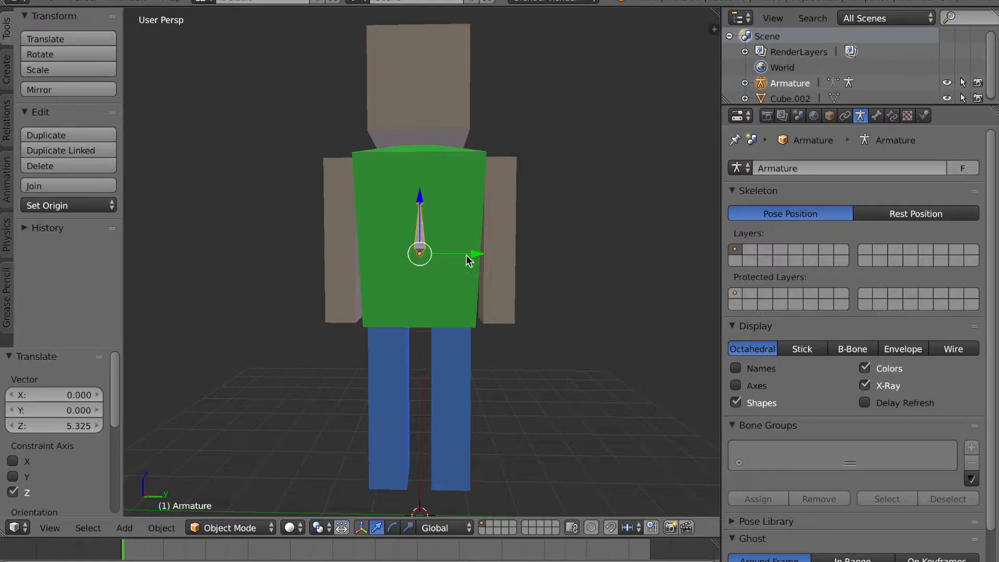
{"action": "scroll", "coordinate": [446, 258], "scroll_direction": "up", "scroll_amount": 1}
{"action": "middle_click_drag", "start_coordinate": [427, 238], "coordinate": [430, 253]}
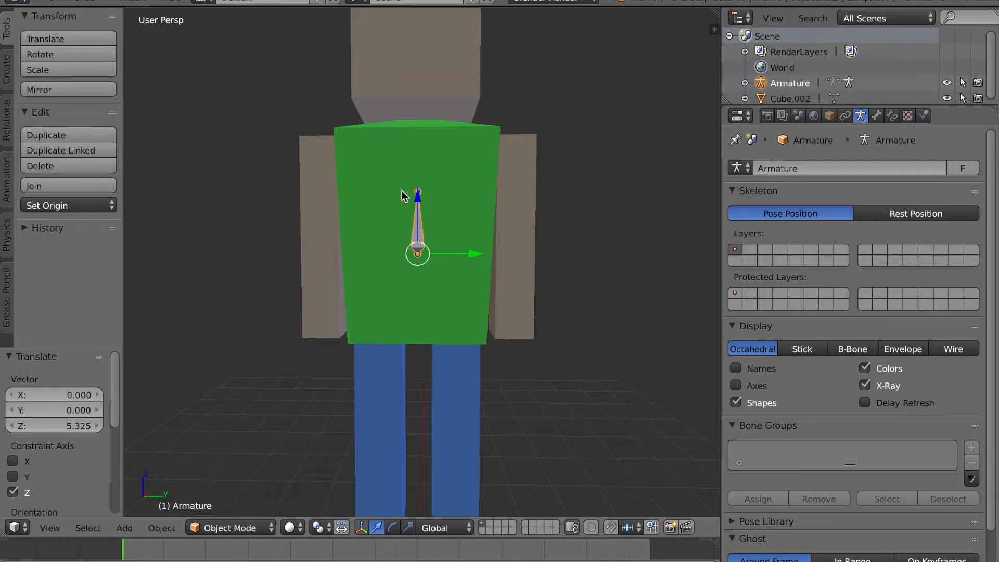
Try moving the torso bone's tip freely in Edit Mode, cancel the move, and return to Object Mode.
{"action": "right_click", "coordinate": [419, 202]}
{"action": "right_click", "coordinate": [417, 208]}
{"action": "key", "text": "Tab"}
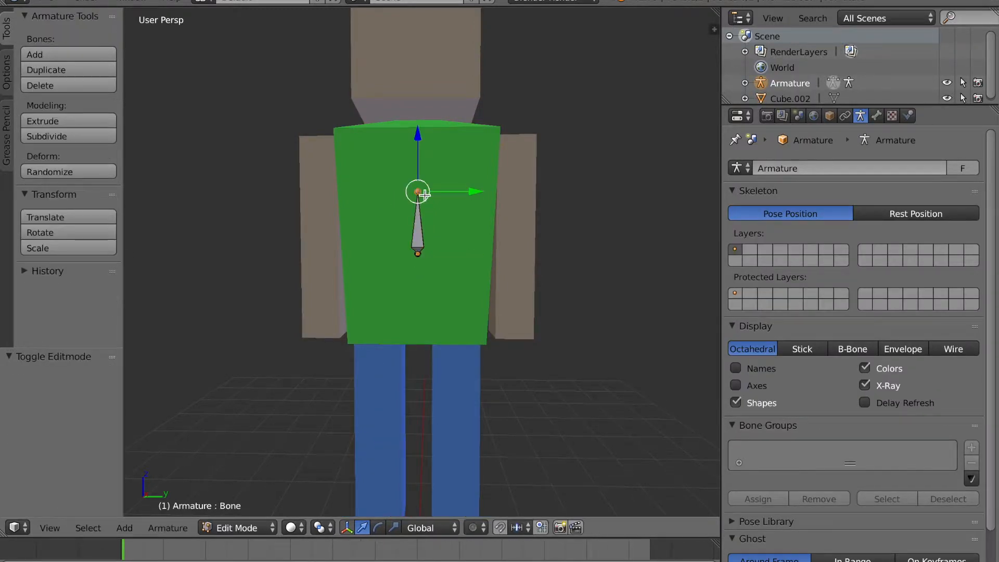
{"action": "key", "text": "g"}
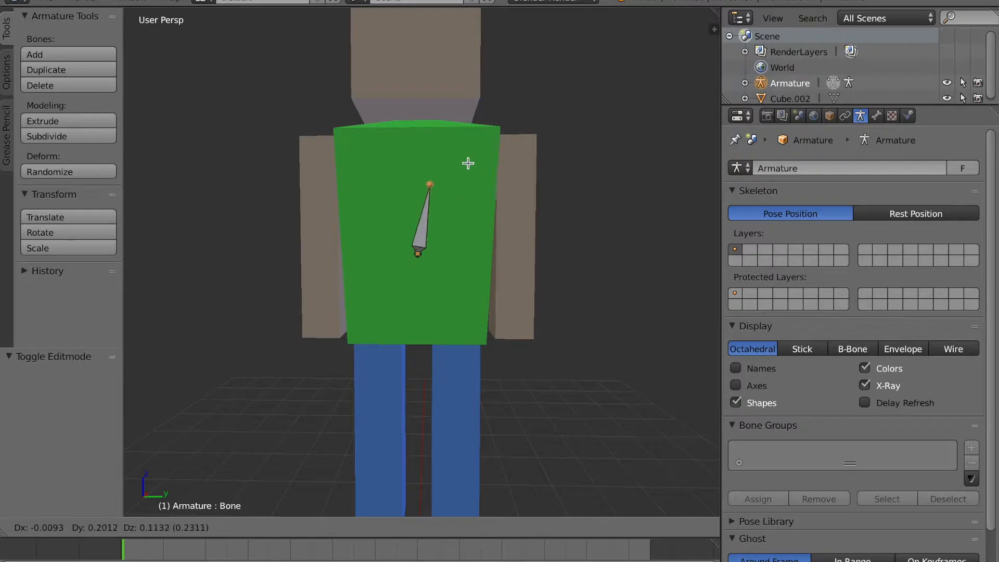
{"action": "right_click", "coordinate": [454, 188]}
{"action": "right_click", "coordinate": [420, 227]}
{"action": "key", "text": "Tab"}
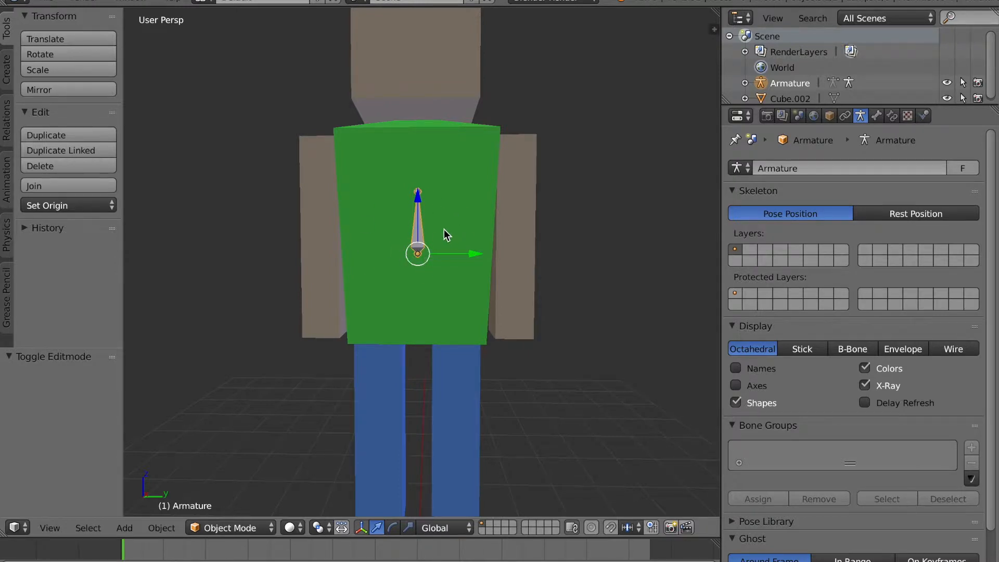
Duplicate the armature in Object Mode beside the original, and delete the duplicate.
{"action": "key", "text": "shift+d"}
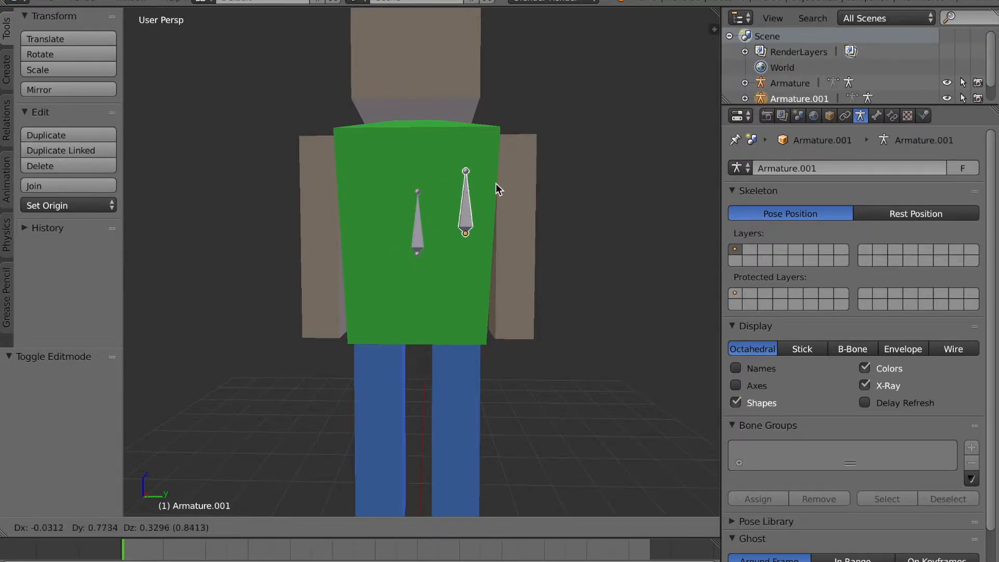
{"action": "left_click", "coordinate": [500, 179]}
{"action": "right_click", "coordinate": [419, 240]}
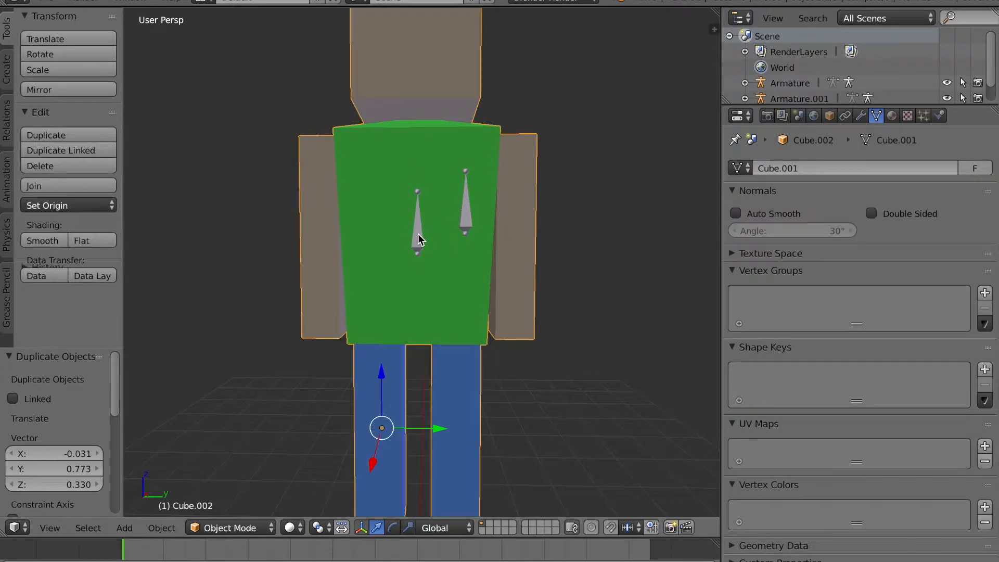
{"action": "right_click", "coordinate": [423, 237]}
{"action": "right_click", "coordinate": [467, 217]}
{"action": "right_click", "coordinate": [469, 217]}
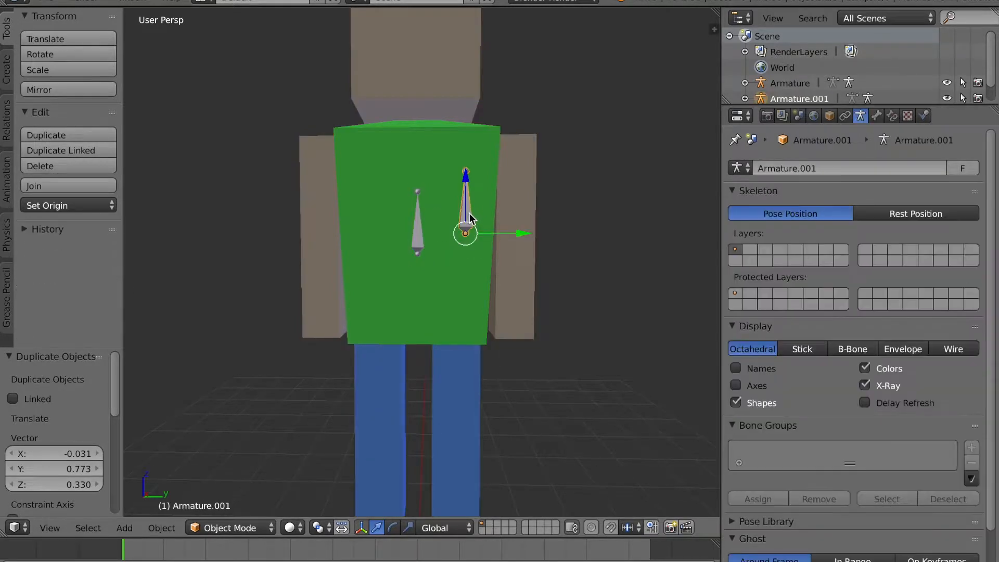
{"action": "key", "text": "x"}
{"action": "left_click", "coordinate": [467, 202]}
Enter Edit Mode on the armature and lower the torso bone's base joint along Z towards the waist.
{"action": "right_click", "coordinate": [423, 237]}
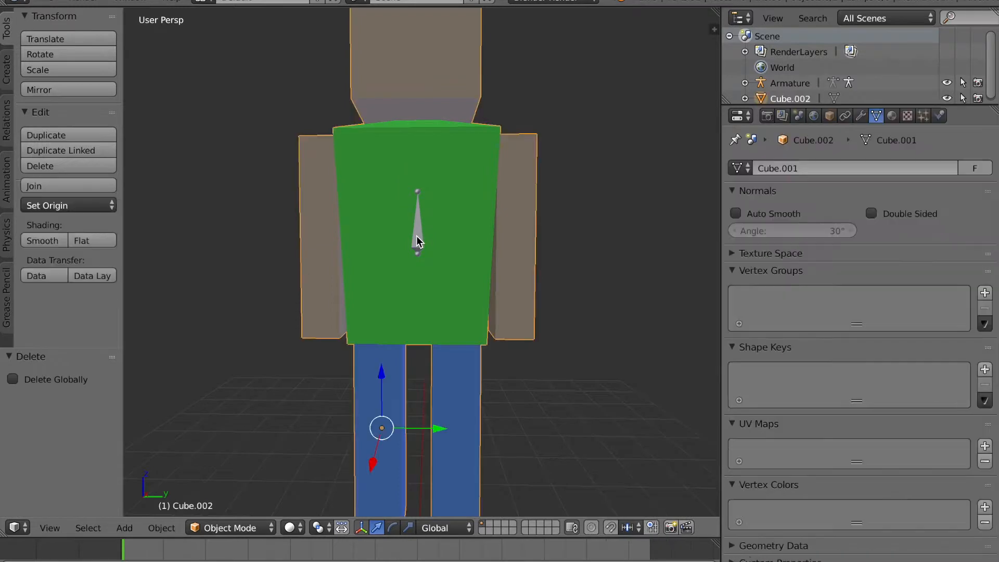
{"action": "right_click", "coordinate": [419, 241]}
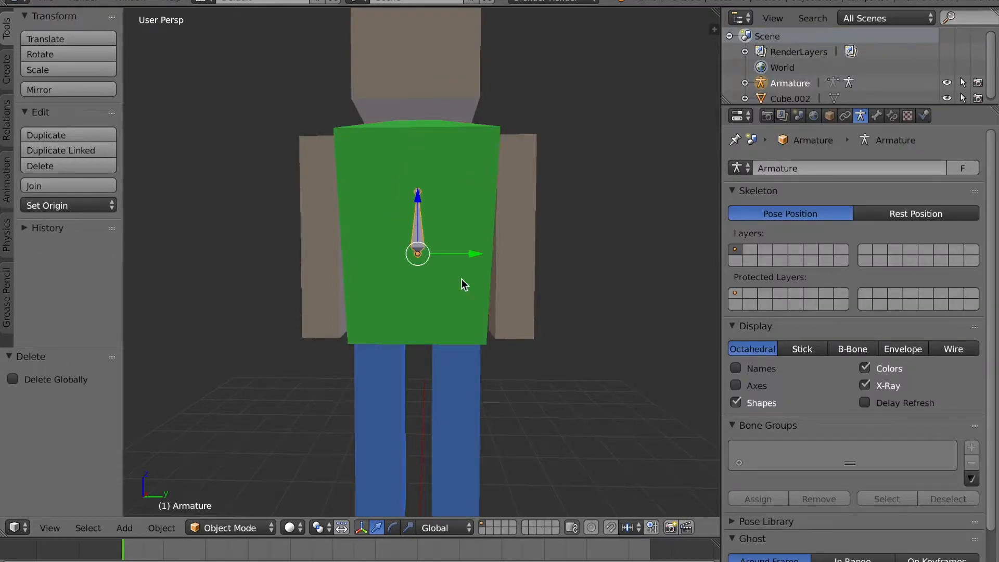
{"action": "key", "text": "Tab"}
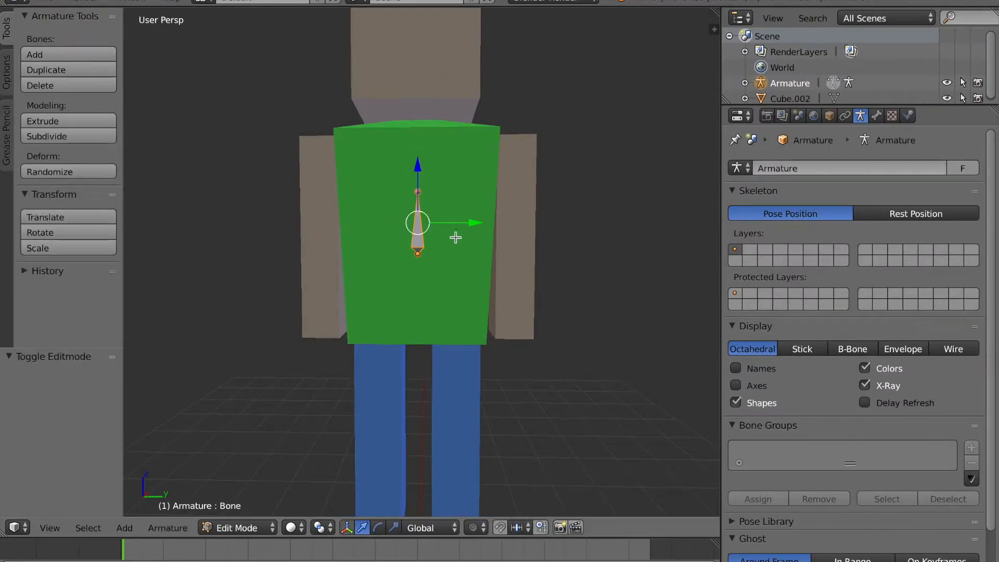
{"action": "right_click", "coordinate": [418, 252]}
{"action": "key", "text": "g"}
{"action": "key", "text": "z"}
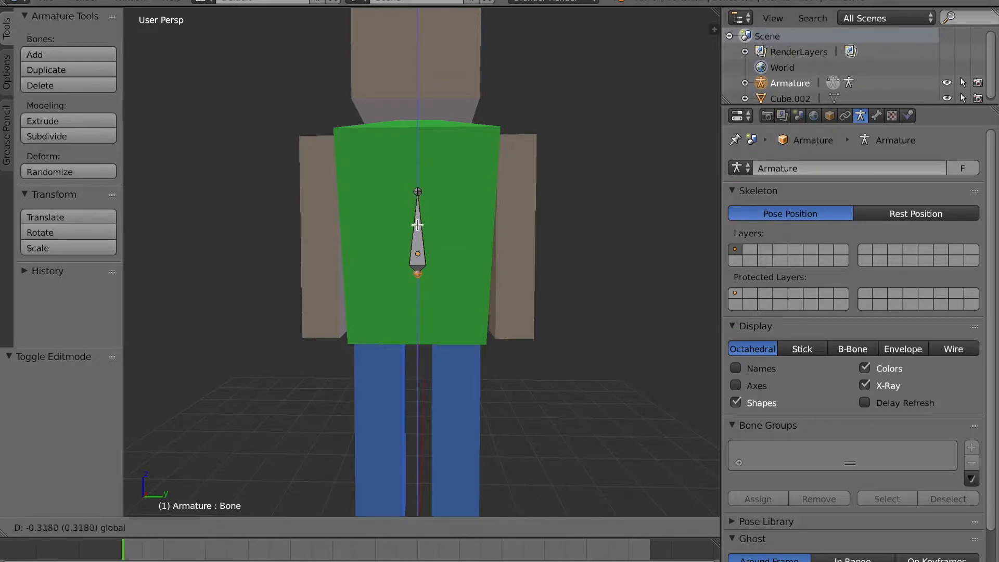
{"action": "left_click", "coordinate": [419, 250]}
Raise the torso bone's tip about 0.224 units along Z.
{"action": "right_click", "coordinate": [417, 191]}
{"action": "key", "text": "g"}
{"action": "key", "text": "z"}
{"action": "left_click", "coordinate": [409, 201]}
Duplicate the torso bone and move the copy up about 2.695 units along Z into the head.
{"action": "right_click", "coordinate": [418, 234]}
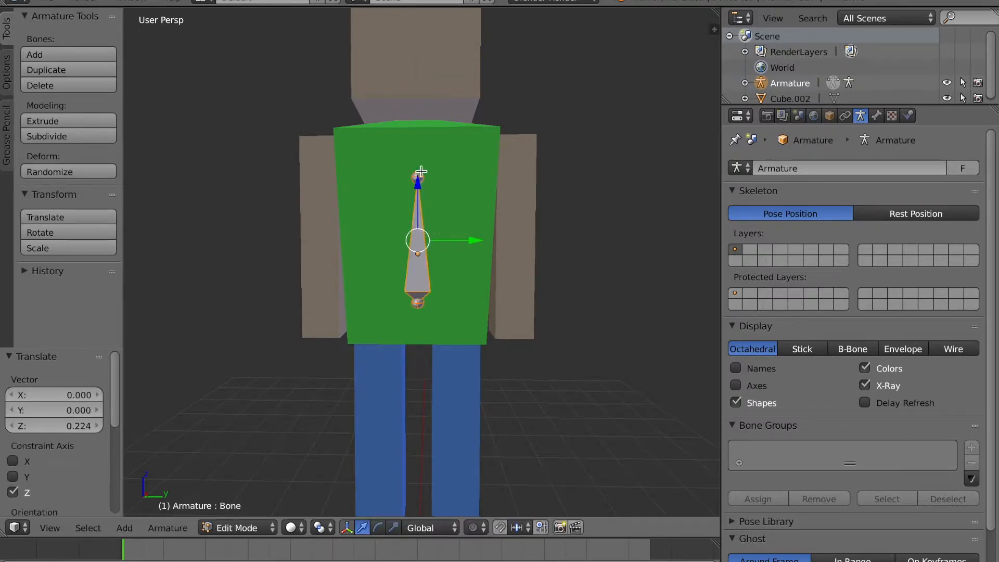
{"action": "key", "text": "shift+d"}
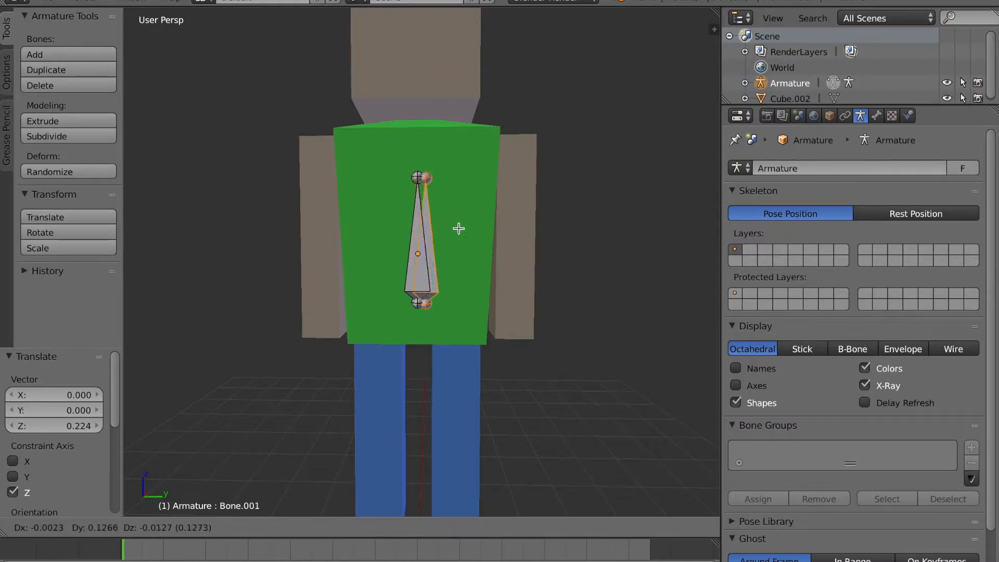
{"action": "right_click", "coordinate": [444, 229]}
{"action": "key", "text": "g"}
{"action": "key", "text": "z"}
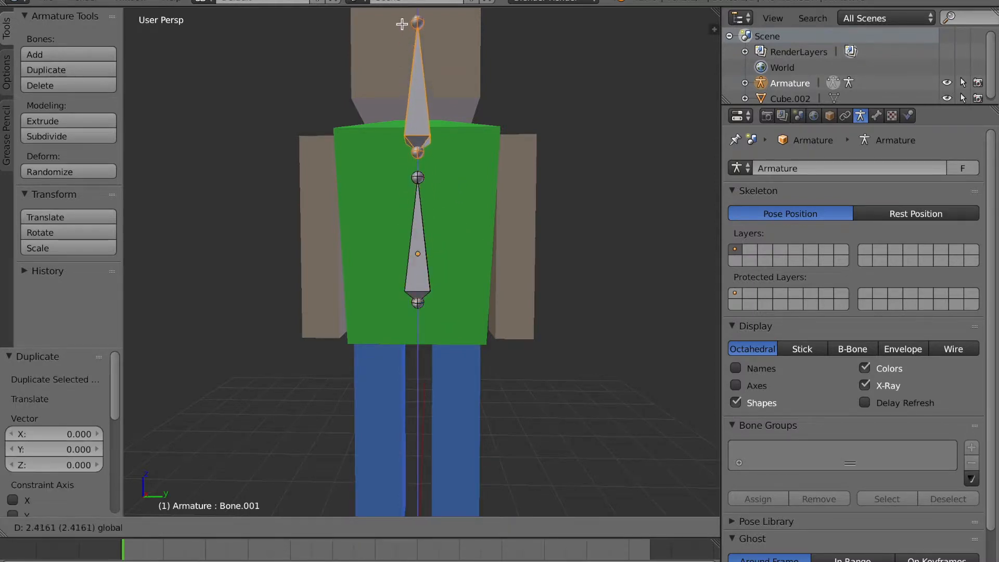
{"action": "left_click", "coordinate": [404, 10]}
{"action": "middle_click_drag", "start_coordinate": [404, 10], "coordinate": [377, 98]}
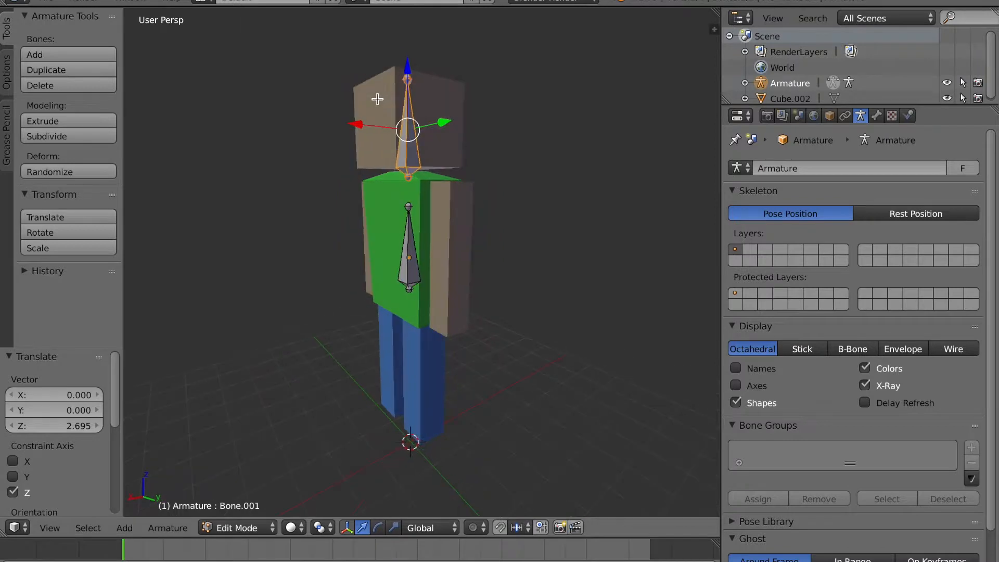
Scale the head bone to about 0.65 along Z and raise it 0.140 units along Z inside the head.
{"action": "key", "text": "s"}
{"action": "key", "text": "z"}
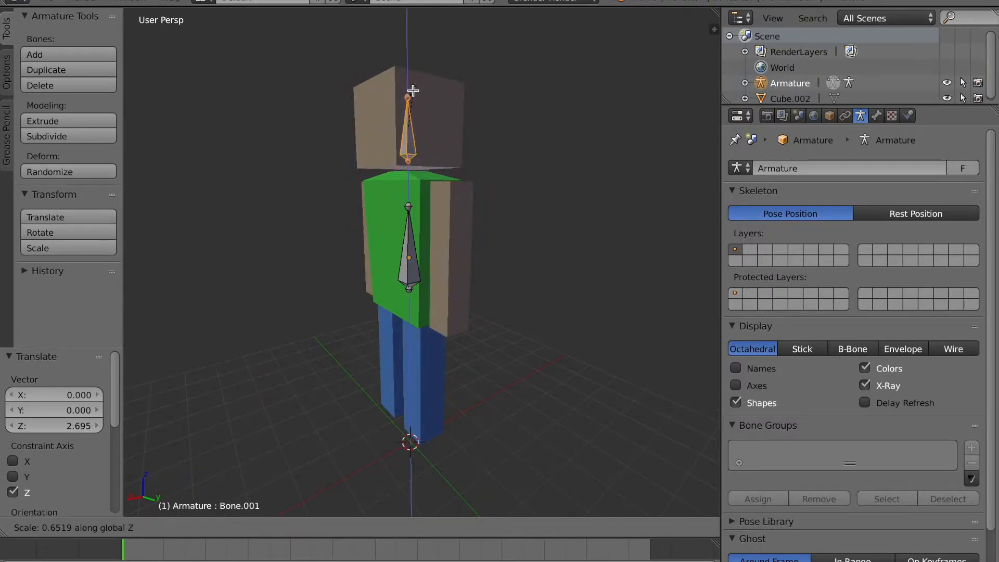
{"action": "left_click", "coordinate": [411, 93]}
{"action": "middle_click_drag", "start_coordinate": [410, 96], "coordinate": [420, 162]}
{"action": "key", "text": "g"}
{"action": "key", "text": "z"}
{"action": "left_click", "coordinate": [423, 77]}
{"action": "middle_click_drag", "start_coordinate": [429, 222], "coordinate": [410, 246]}
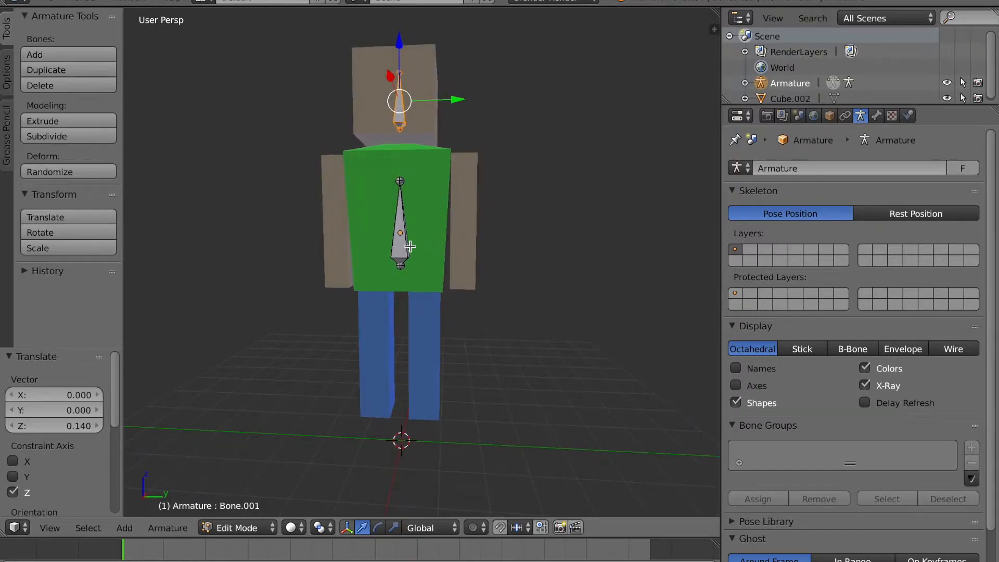
Duplicate the torso bone and move the copy about 1.040 units down along Z.
{"action": "right_click", "coordinate": [403, 239]}
{"action": "mouse_move", "coordinate": [411, 230]}
{"action": "middle_mouse_down"}
{"action": "mouse_move", "coordinate": [423, 226]}
{"action": "mouse_move", "coordinate": [420, 235]}
{"action": "middle_mouse_up"}
{"action": "key", "text": "shift+d"}
{"action": "right_click", "coordinate": [425, 224]}
{"action": "key", "text": "g"}
{"action": "key", "text": "z"}
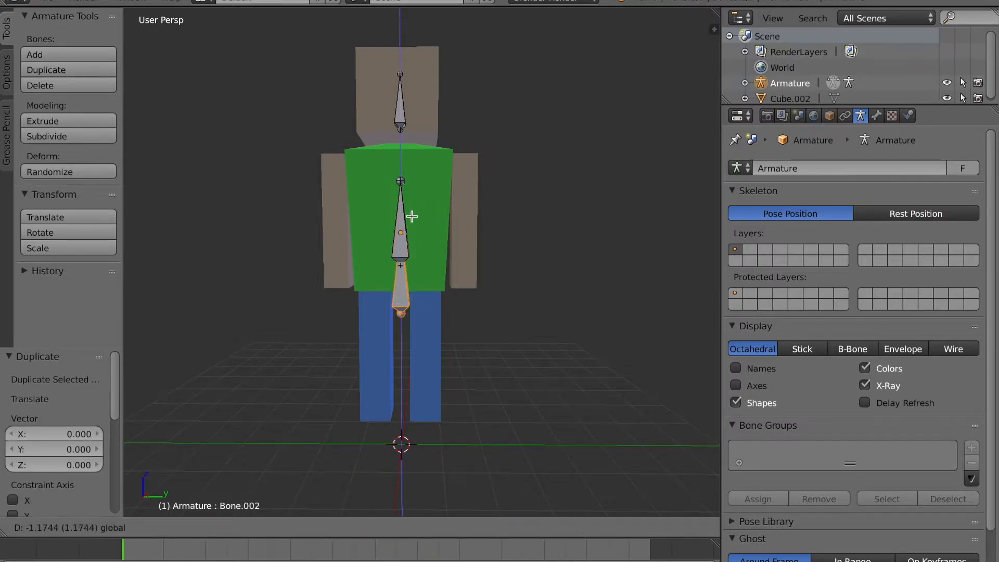
{"action": "left_click", "coordinate": [409, 211]}
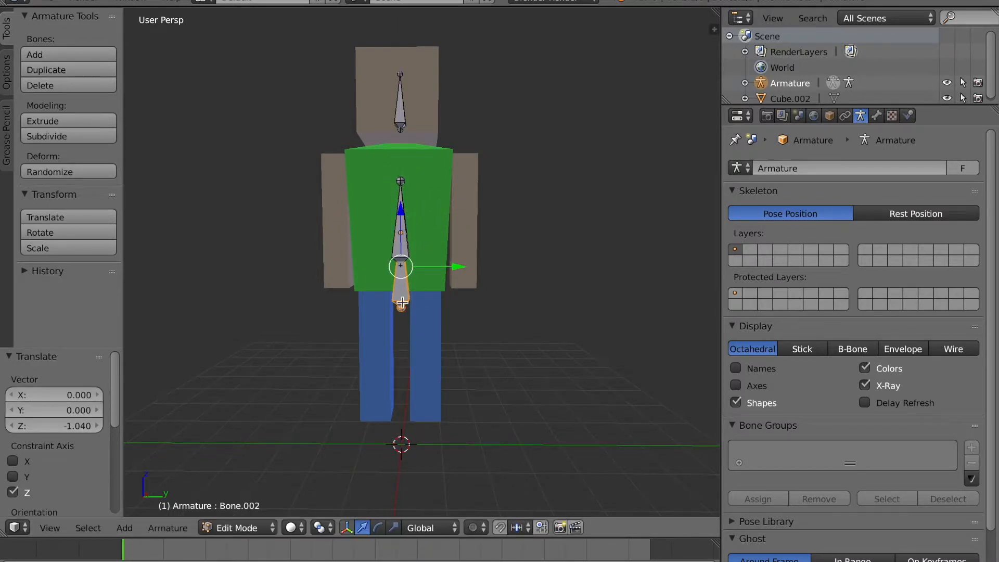
Lower the duplicated bone another 1.822 units or so along Z so it sits between the legs.
{"action": "middle_click_drag", "start_coordinate": [405, 308], "coordinate": [389, 226]}
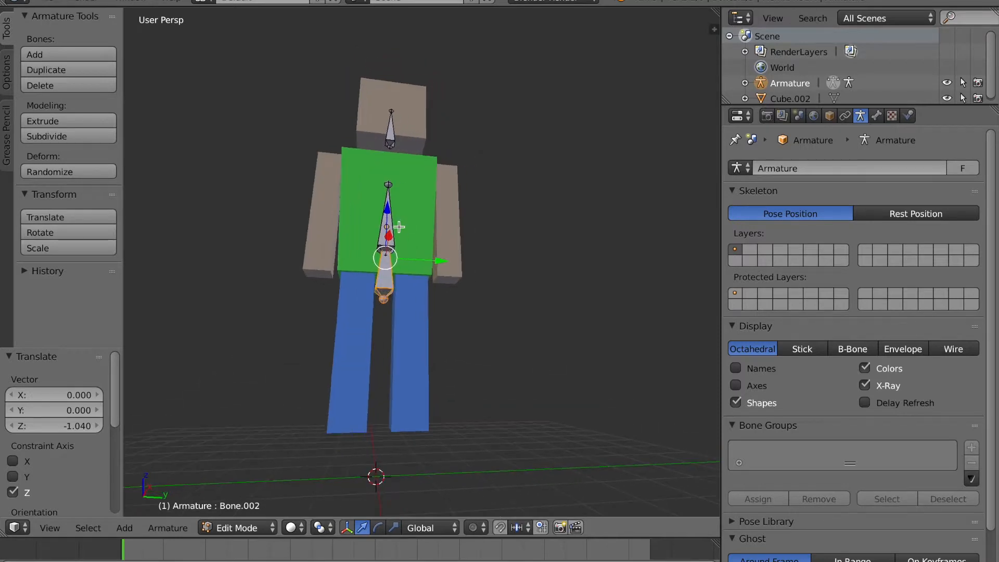
{"action": "key", "text": "g"}
{"action": "key", "text": "z"}
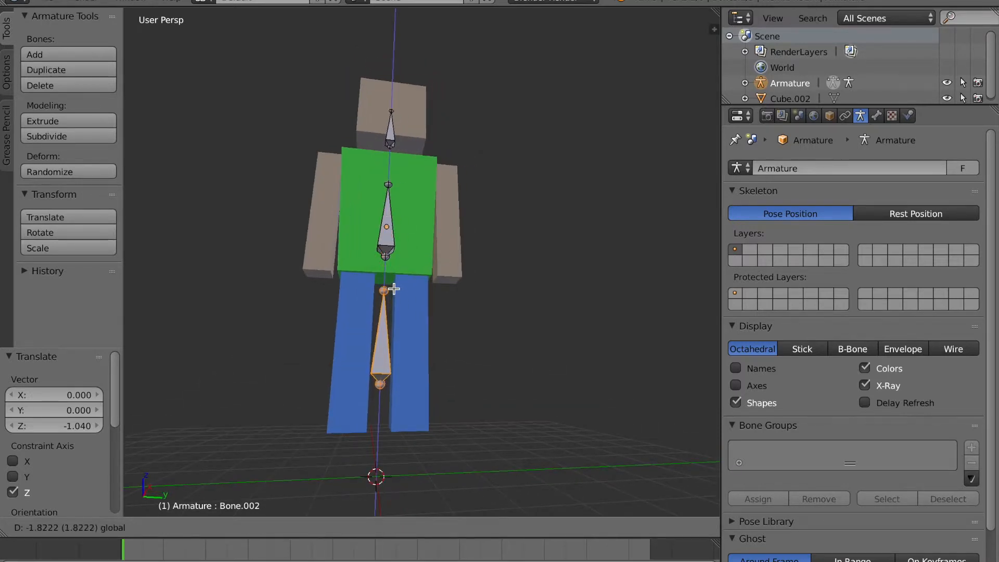
{"action": "left_click", "coordinate": [399, 300]}
{"action": "middle_click_drag", "start_coordinate": [418, 353], "coordinate": [409, 369]}
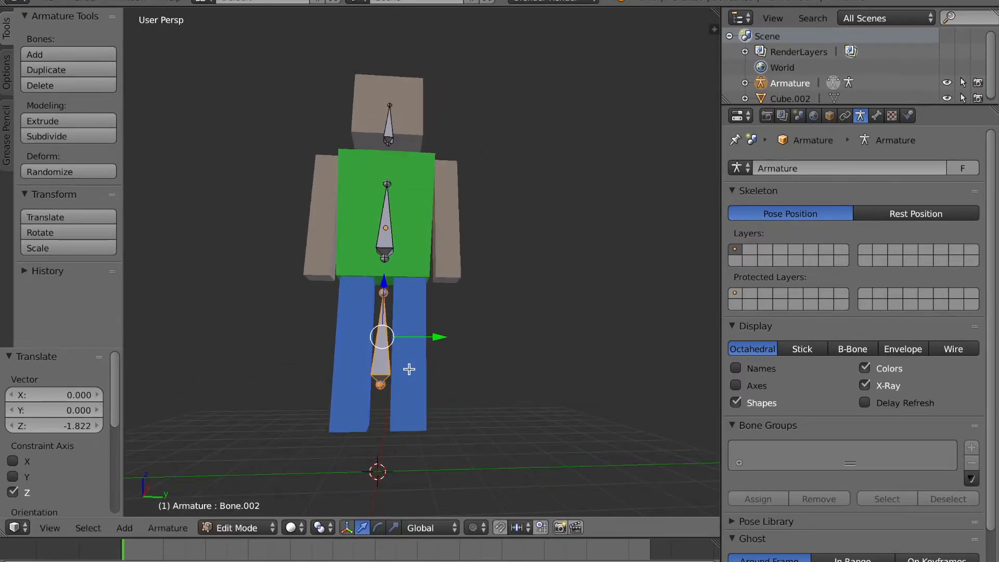
Raise the base joint of the bone between the legs about 0.934 units along Z.
{"action": "right_click", "coordinate": [384, 292]}
{"action": "middle_click_drag", "start_coordinate": [391, 323], "coordinate": [425, 284]}
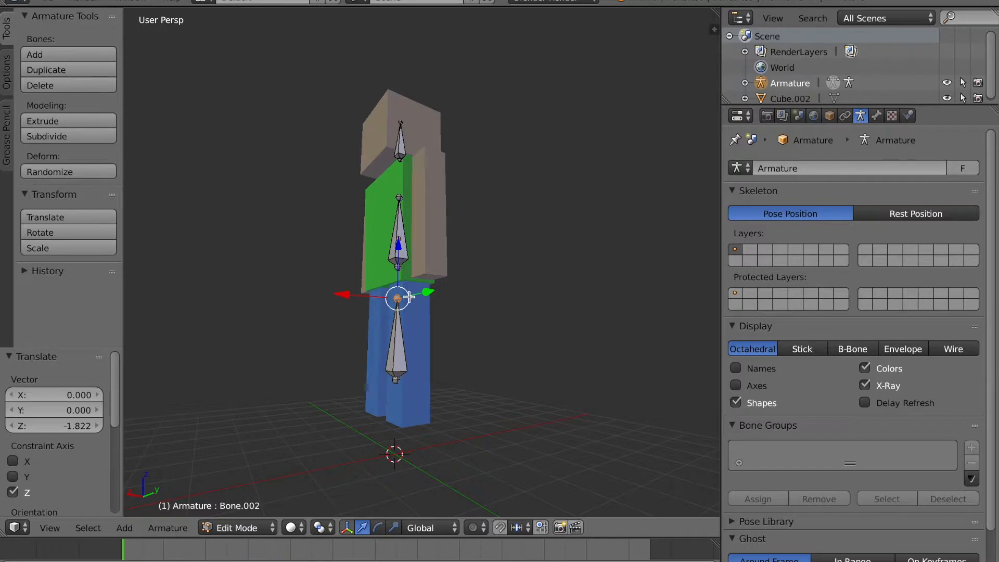
{"action": "middle_click_drag", "start_coordinate": [419, 379], "coordinate": [468, 379]}
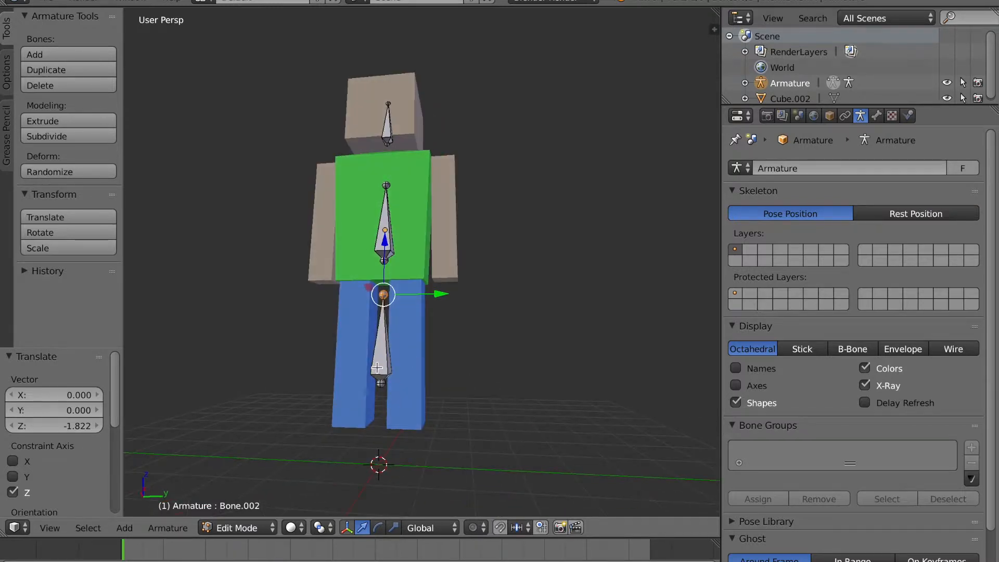
{"action": "right_click", "coordinate": [378, 383]}
{"action": "key", "text": "g"}
{"action": "key", "text": "z"}
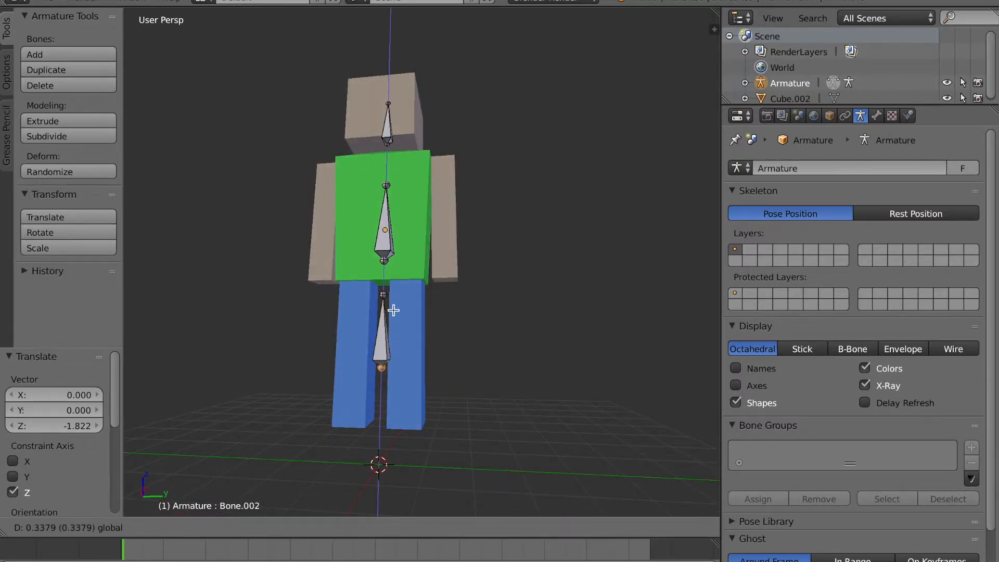
{"action": "left_click", "coordinate": [380, 297]}
Lower the tip joint of the bone between the legs about 2.746 units along Z towards the feet.
{"action": "right_click", "coordinate": [383, 295]}
{"action": "key", "text": "g"}
{"action": "key", "text": "z"}
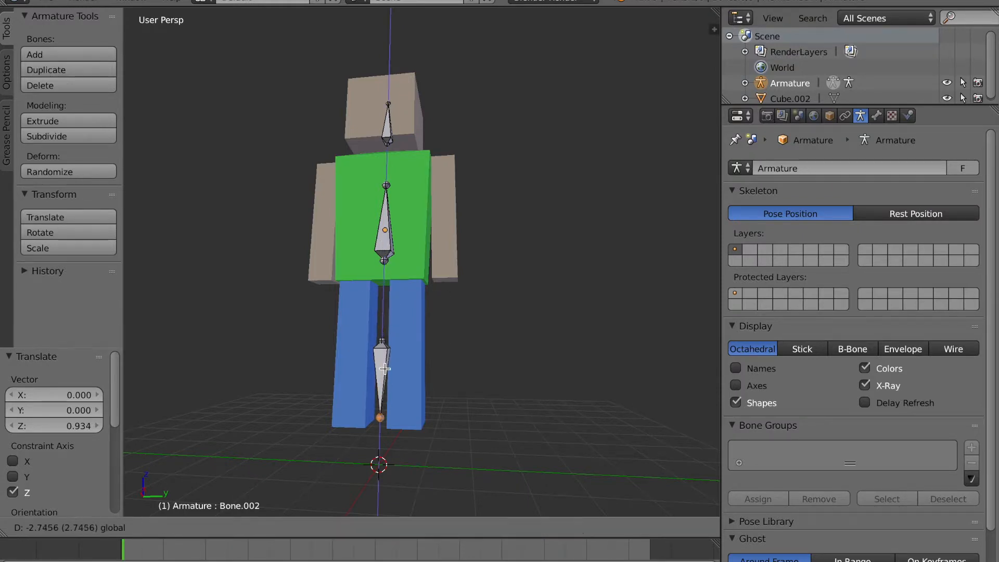
{"action": "left_click", "coordinate": [391, 366]}
Raise the base joint of the bone between the legs about 1.187 units along Z to the hips.
{"action": "middle_click_drag", "start_coordinate": [390, 366], "coordinate": [384, 346]}
{"action": "right_click", "coordinate": [382, 339]}
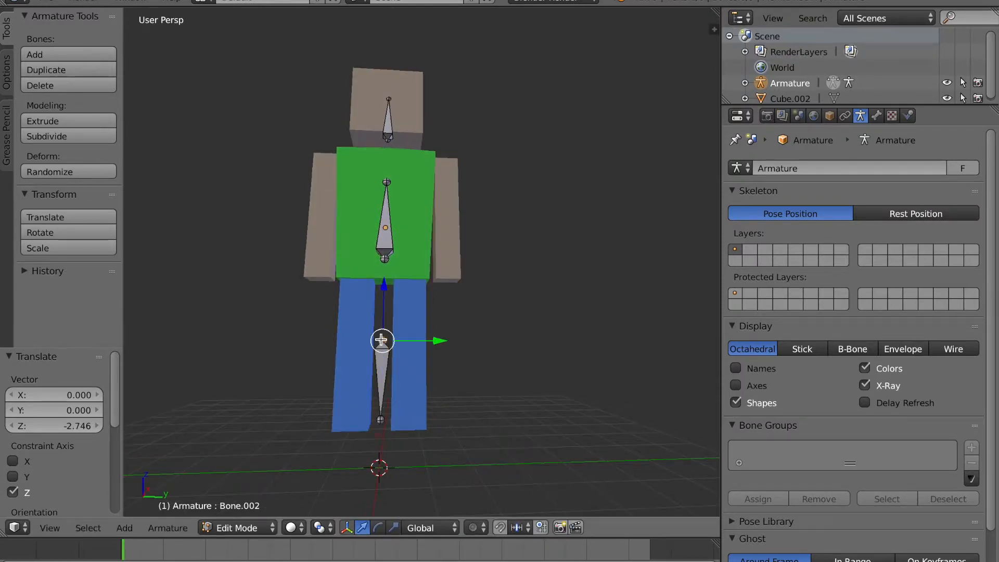
{"action": "key", "text": "g"}
{"action": "key", "text": "z"}
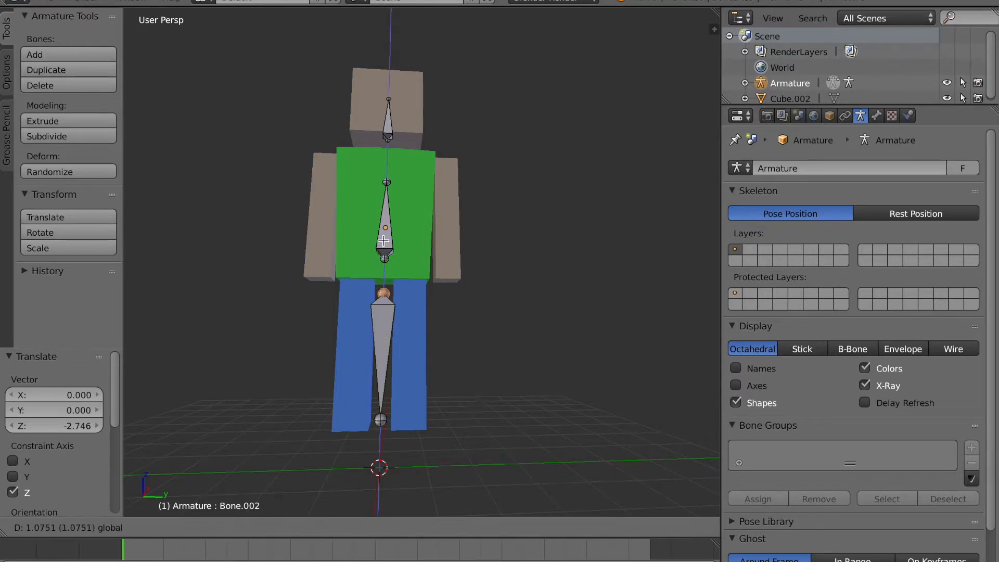
{"action": "left_click", "coordinate": [384, 291]}
Move the whole leg bone 0.6 units along Y into the leg on the positive Y side.
{"action": "right_click", "coordinate": [386, 331]}
{"action": "middle_click_drag", "start_coordinate": [385, 325], "coordinate": [394, 313]}
{"action": "scroll", "coordinate": [388, 328], "scroll_direction": "up", "scroll_amount": 2}
{"action": "key", "text": "g"}
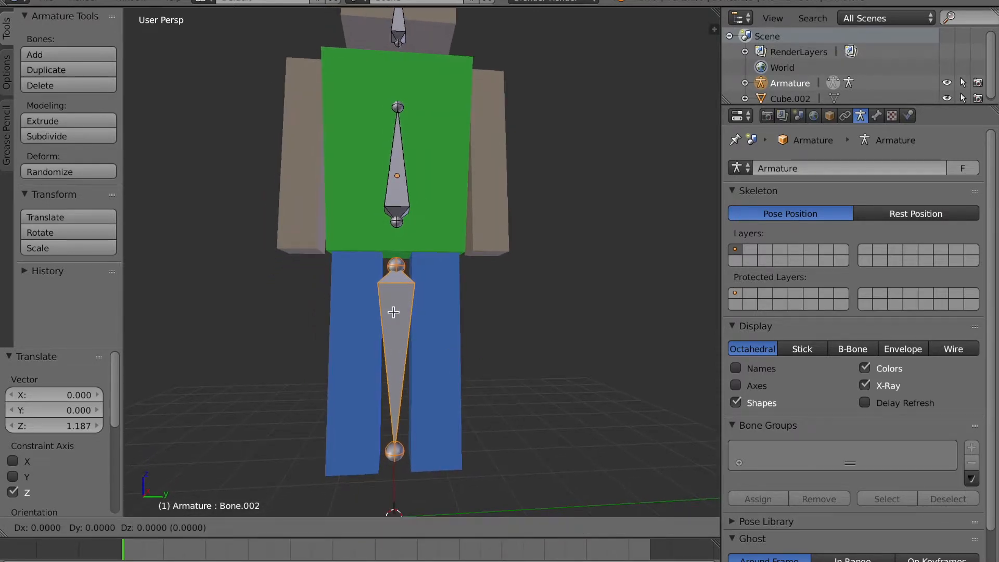
{"action": "key", "text": "y"}
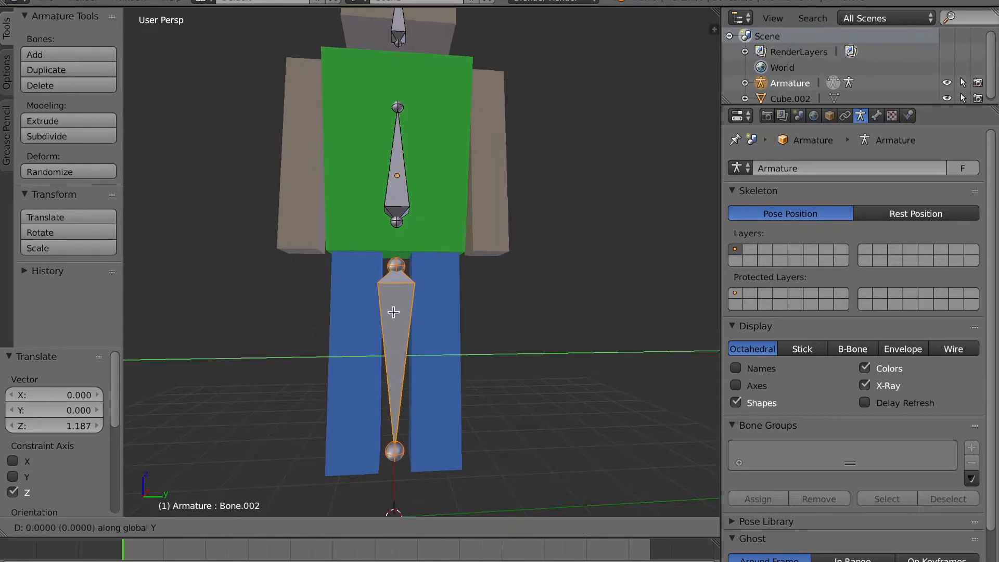
{"action": "type", "text": "0.6"}
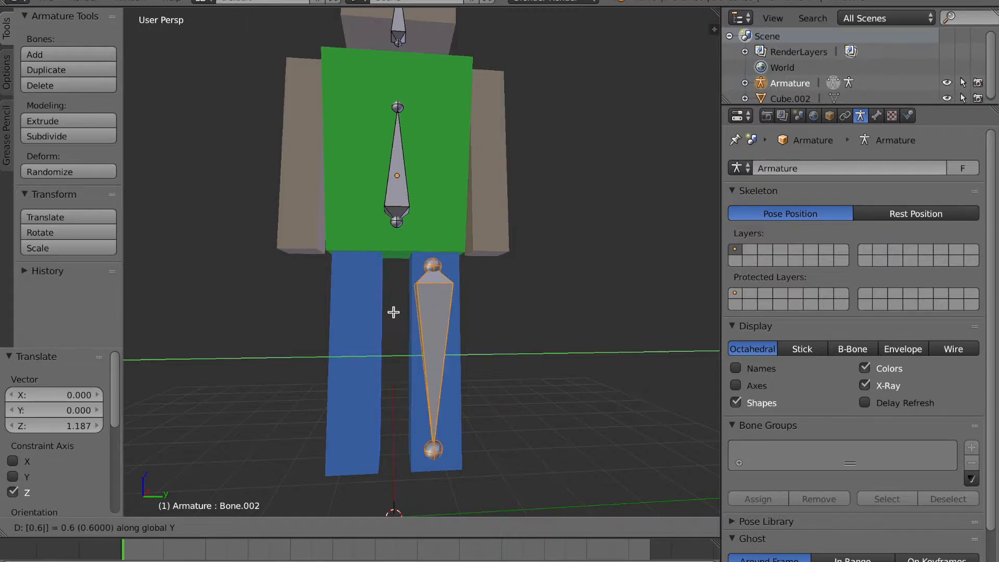
{"action": "key", "text": "Return"}
Duplicate the leg bone and move the copy -0.6 units along Y.
{"action": "middle_click_drag", "start_coordinate": [393, 313], "coordinate": [398, 384]}
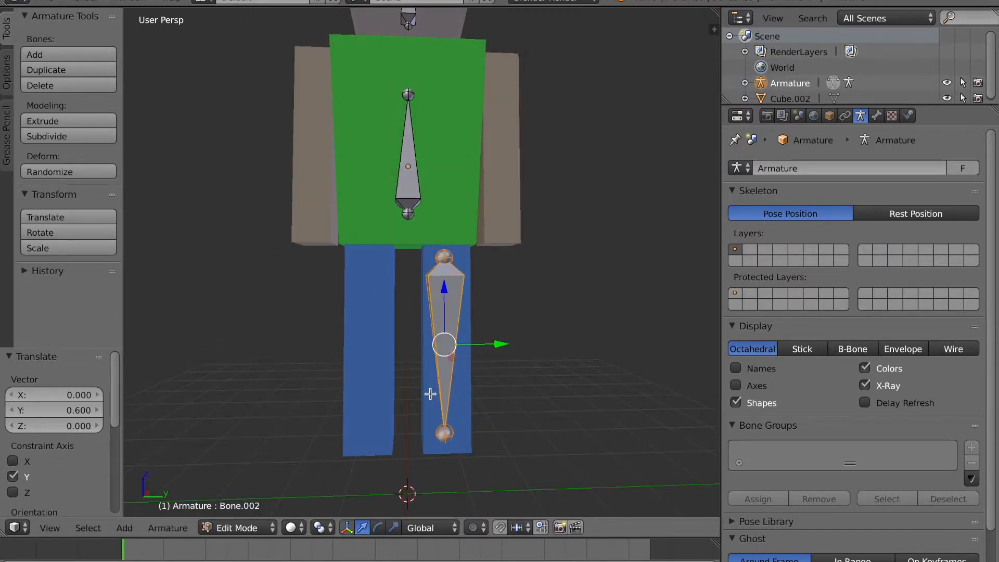
{"action": "key", "text": "shift+d"}
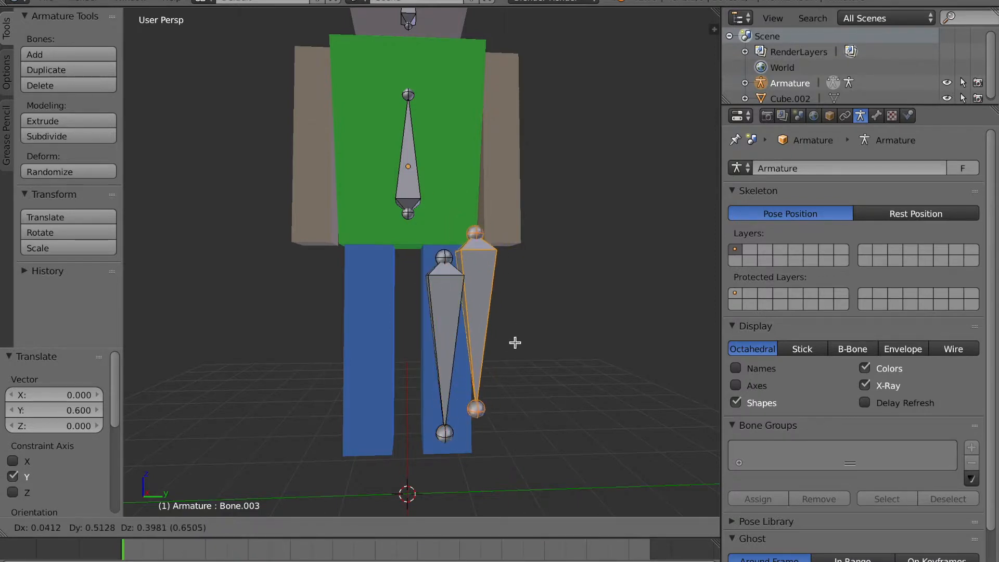
{"action": "right_click", "coordinate": [514, 342]}
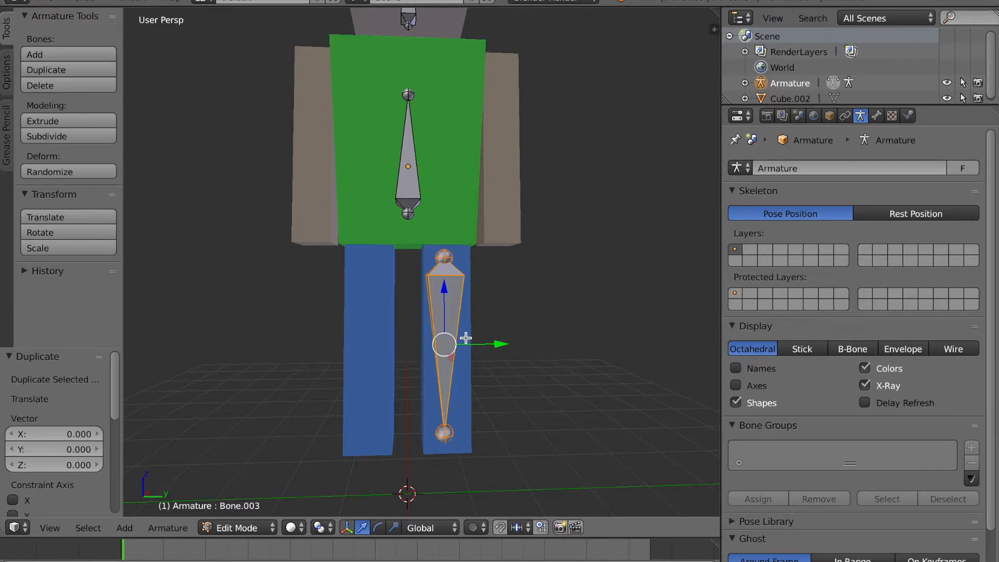
{"action": "scroll", "coordinate": [465, 339], "scroll_direction": "up", "scroll_amount": 2}
{"action": "key", "text": "g"}
{"action": "type", "text": "y"}
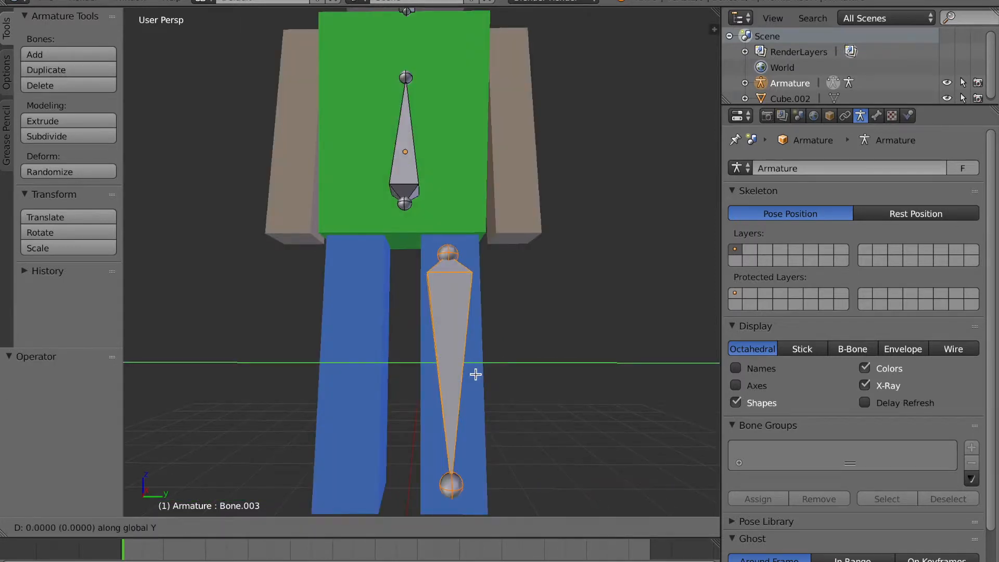
{"action": "type", "text": "-0.6"}
{"action": "key", "text": "Return"}
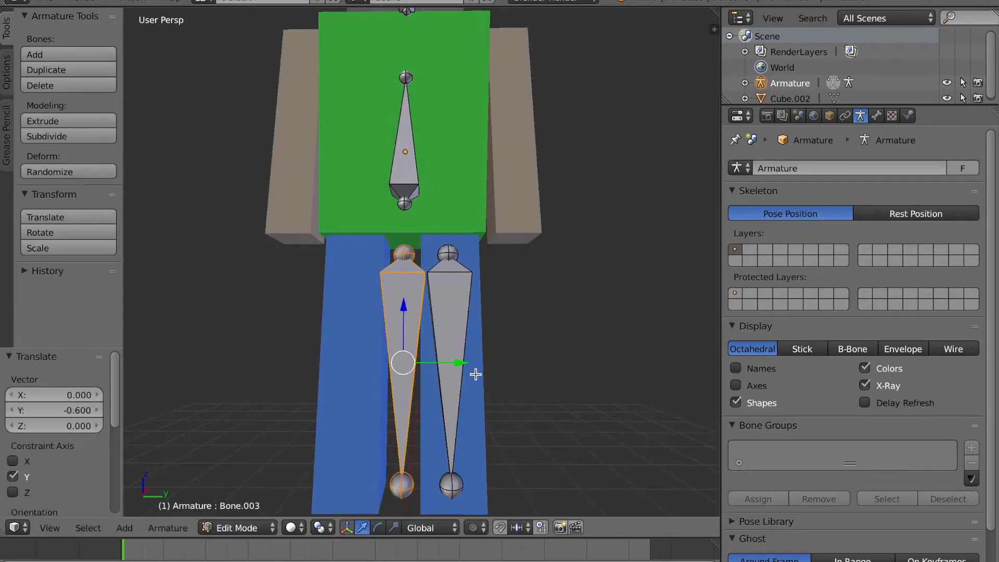
Move the duplicated leg bone a further -0.6 units along Y into the opposite leg.
{"action": "middle_click_drag", "start_coordinate": [527, 291], "coordinate": [527, 295]}
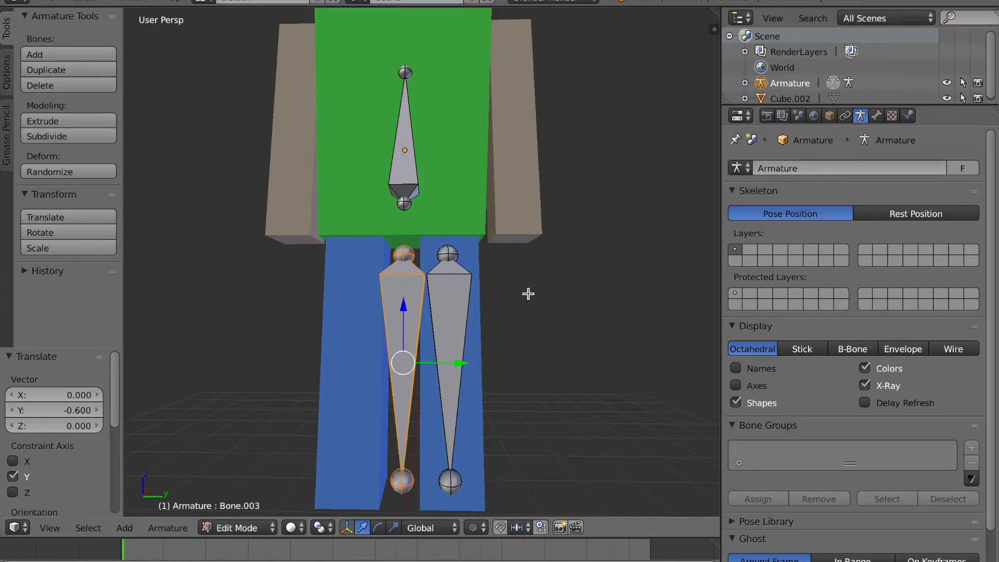
{"action": "key", "text": "g"}
{"action": "type", "text": "y"}
{"action": "type", "text": "-0.6"}
{"action": "key", "text": "Return"}
Duplicate both leg bones together and move the copies about 3.263 units up along Z to the torso.
{"action": "middle_click_drag", "start_coordinate": [387, 295], "coordinate": [434, 322]}
{"action": "right_click", "coordinate": [458, 290], "text": "shift"}
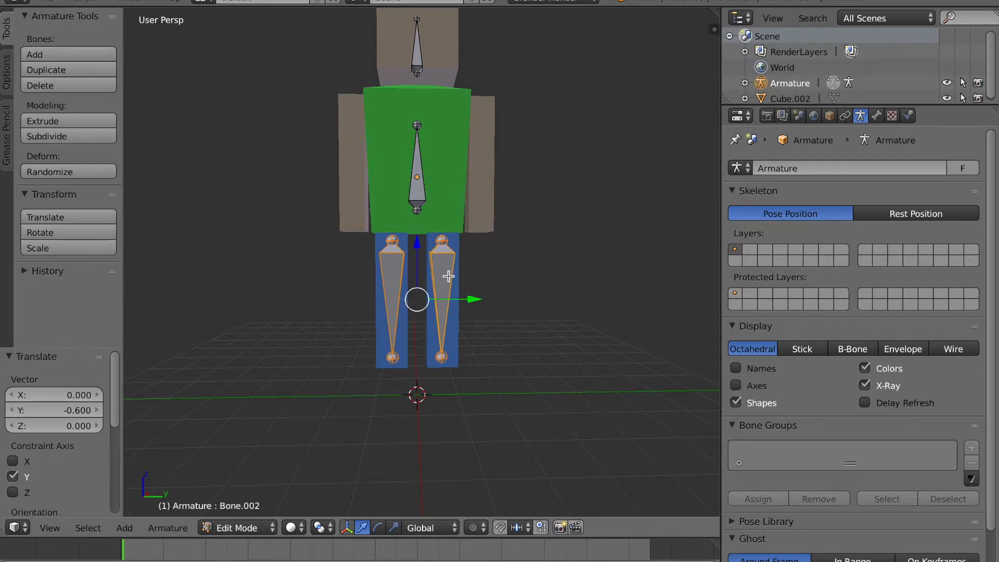
{"action": "key", "text": "shift+d"}
{"action": "key", "text": "Escape"}
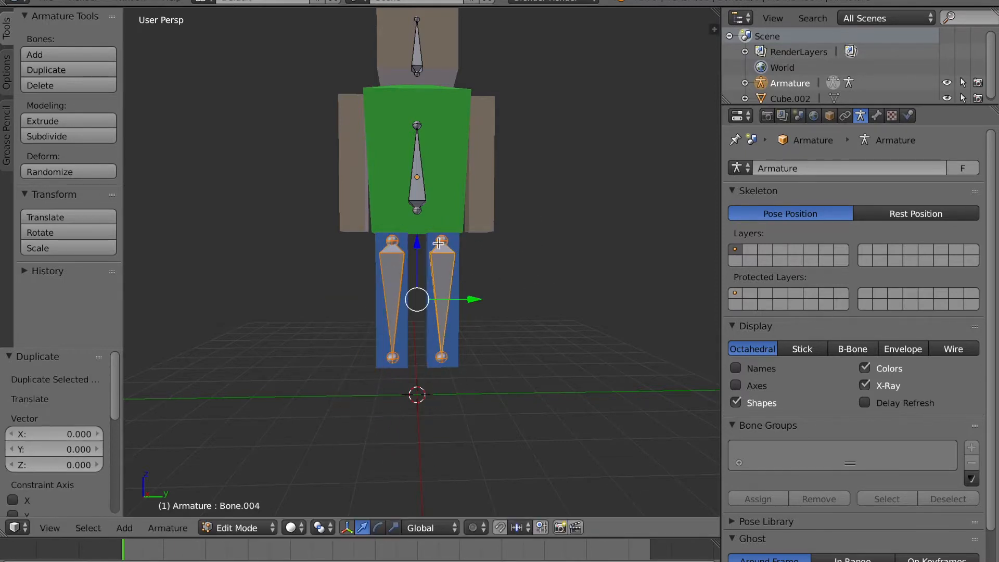
{"action": "left_click_drag", "start_coordinate": [419, 246], "coordinate": [439, 116]}
Move the copied bone on the torso's positive Y side 0.9 units along Y into the arm.
{"action": "middle_click_drag", "start_coordinate": [439, 116], "coordinate": [436, 152]}
{"action": "scroll", "coordinate": [437, 131], "scroll_direction": "down", "scroll_amount": 1}
{"action": "right_click", "coordinate": [428, 151]}
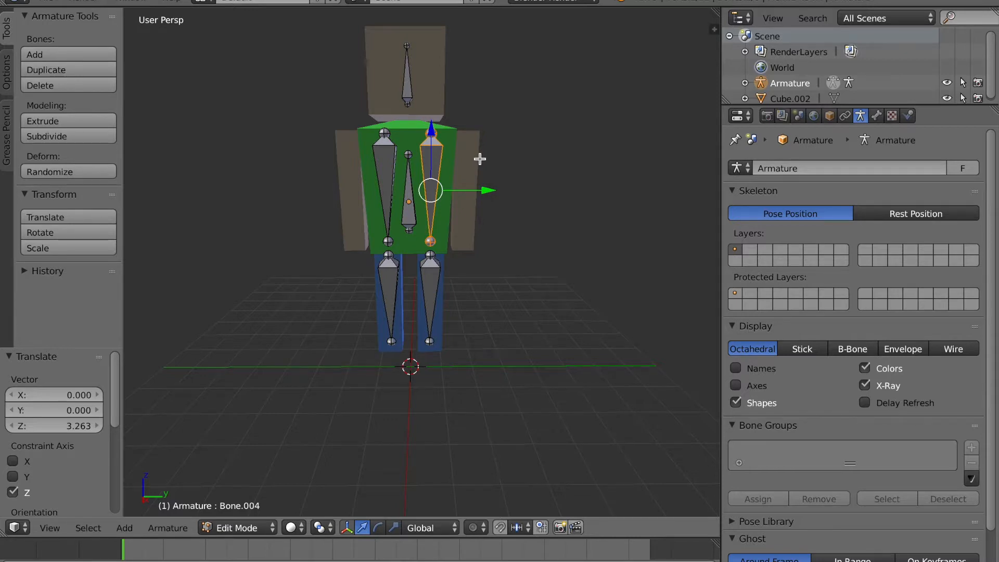
{"action": "scroll", "coordinate": [553, 136], "scroll_direction": "up", "scroll_amount": 2}
{"action": "type", "text": "gy0.9"}
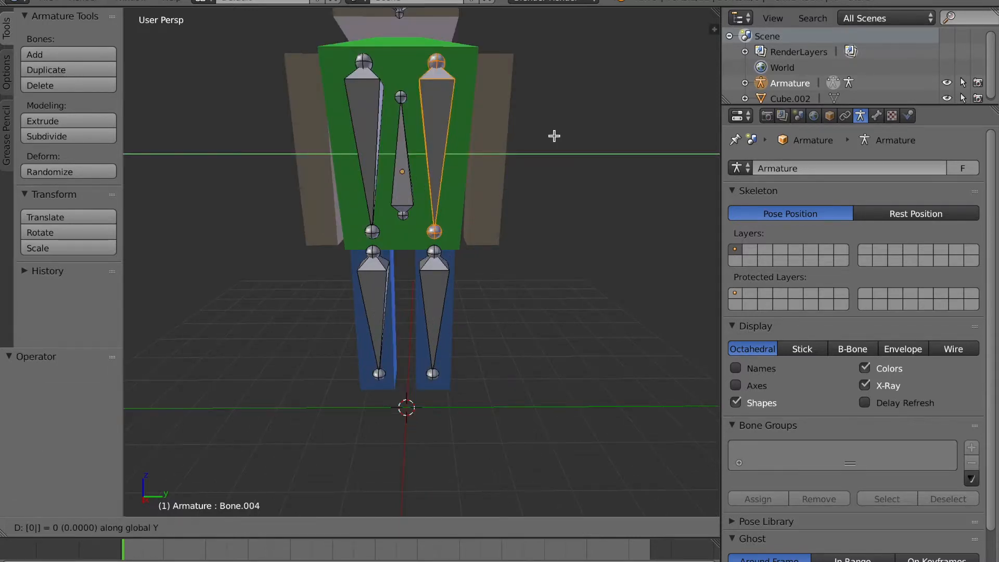
{"action": "key", "text": "Return"}
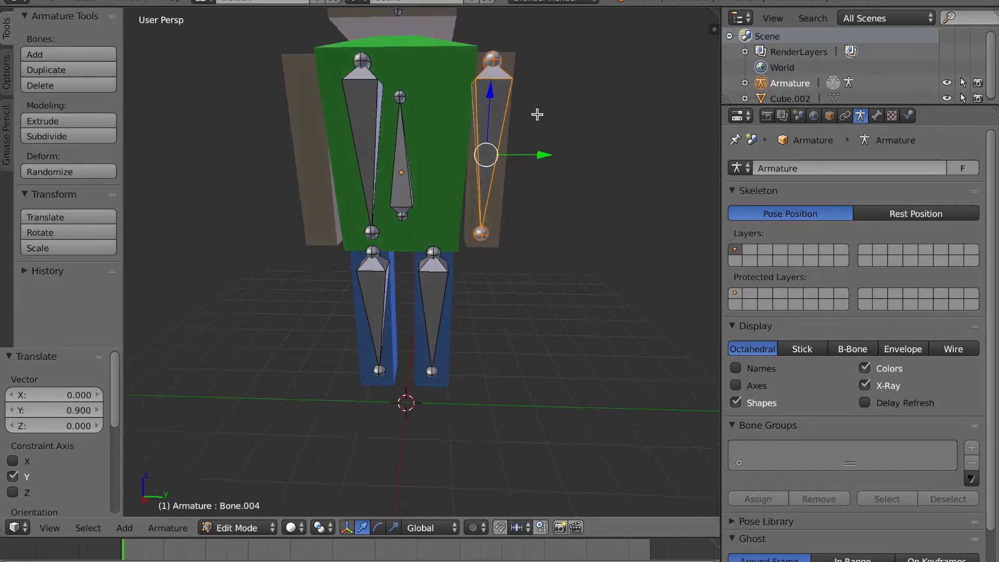
Select the remaining copied bone on the negative Y side of the torso.
{"action": "scroll", "coordinate": [539, 112], "scroll_direction": "up", "scroll_amount": 2}
{"action": "right_click", "coordinate": [359, 105]}
{"action": "scroll", "coordinate": [367, 107], "scroll_direction": "down", "scroll_amount": 4}
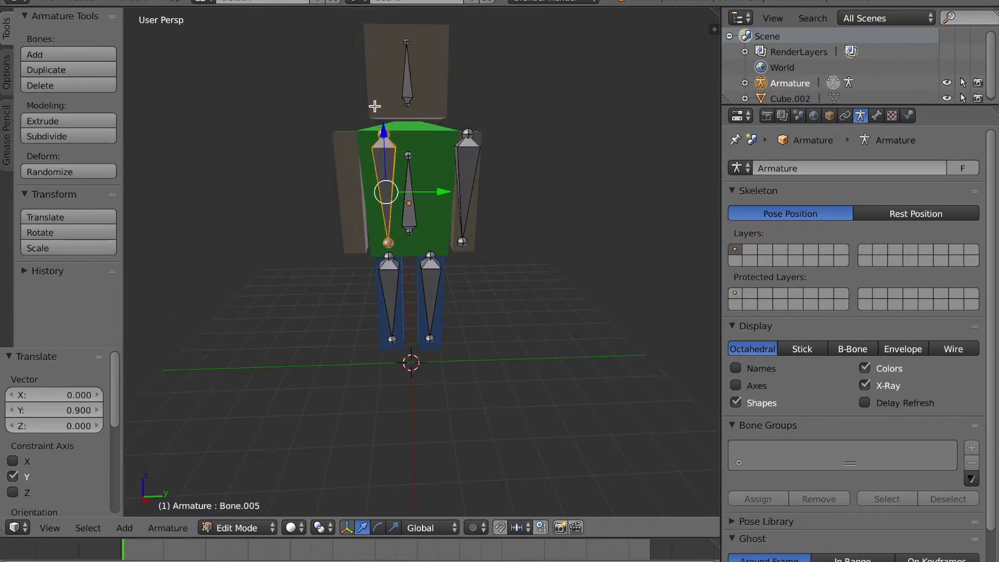
{"action": "type", "text": "g-0.9"}
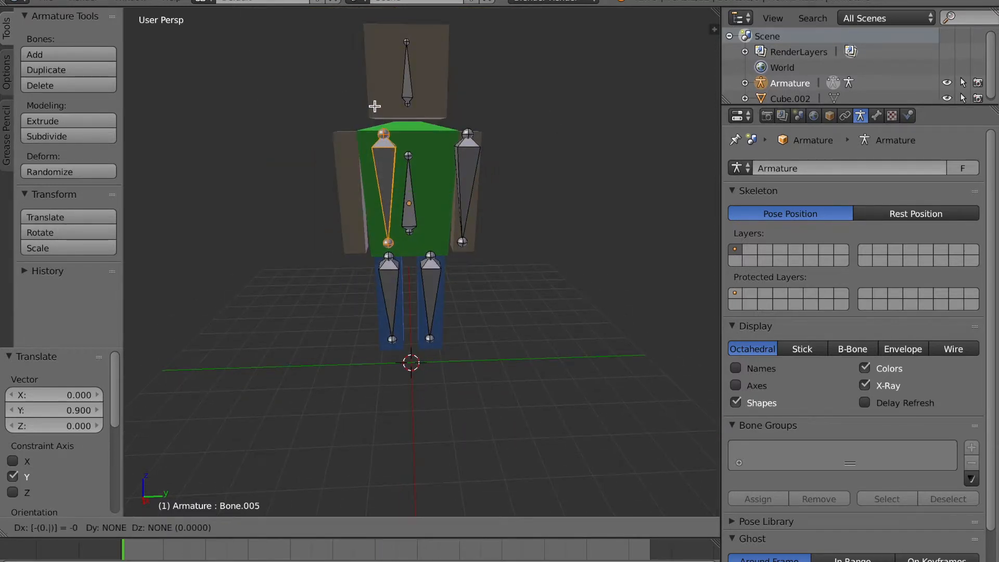
{"action": "key", "text": "Return"}
{"action": "key", "text": "ctrl+z"}
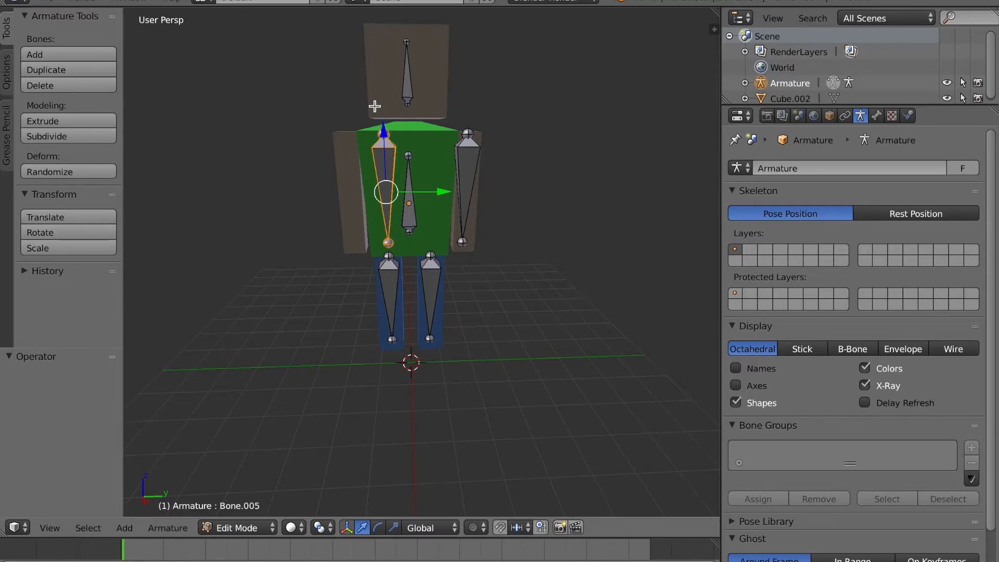
Move the selected copied bone -0.9 units along Y into the other arm.
{"action": "key", "text": "g"}
{"action": "key", "text": "y"}
{"action": "type", "text": "-0.9"}
{"action": "key", "text": "Return"}
Select the shoulder joints of both arm bones and lower them about 0.300 units along Z.
{"action": "key", "text": "a"}
{"action": "middle_click_drag", "start_coordinate": [375, 106], "coordinate": [354, 134]}
{"action": "right_click", "coordinate": [352, 136]}
{"action": "right_click", "coordinate": [466, 138], "text": "shift"}
{"action": "left_click_drag", "start_coordinate": [410, 75], "coordinate": [410, 88]}
Select the hand-end joints of both arm bones and raise them about 0.112 units along Z.
{"action": "right_click", "coordinate": [359, 242]}
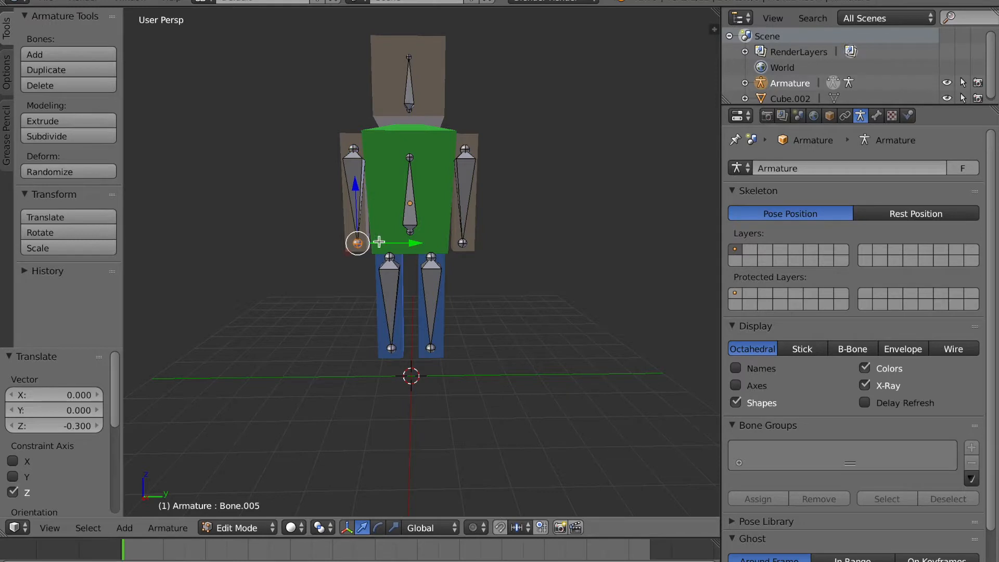
{"action": "right_click", "coordinate": [463, 243], "text": "shift"}
{"action": "left_click_drag", "start_coordinate": [411, 190], "coordinate": [413, 186]}
{"action": "middle_click_drag", "start_coordinate": [416, 207], "coordinate": [419, 199]}
{"action": "middle_click_drag", "start_coordinate": [414, 240], "coordinate": [410, 204], "text": "shift"}
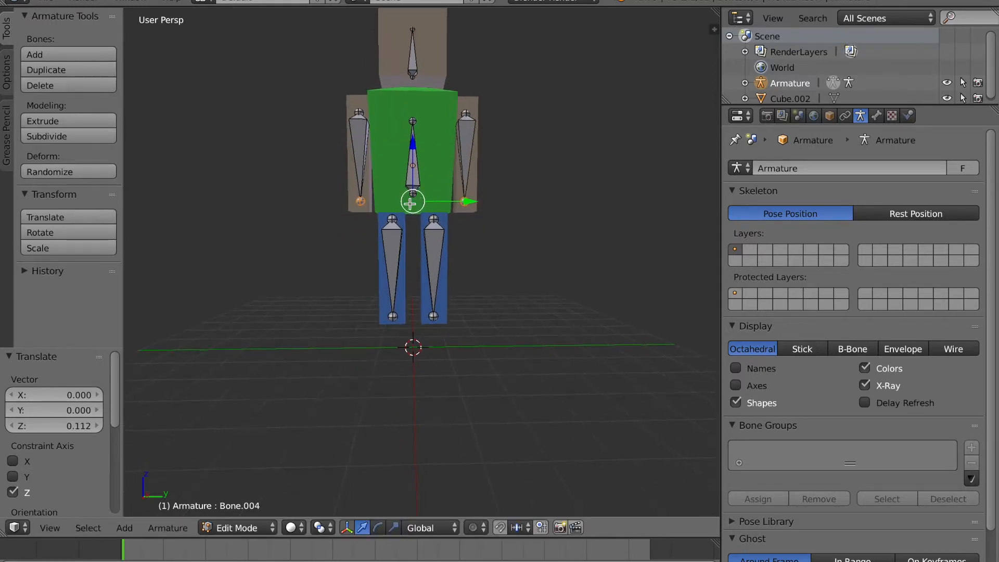
Select the hip joints of both leg bones and lower them about 0.045 units along Z.
{"action": "right_click", "coordinate": [392, 219]}
{"action": "right_click", "coordinate": [434, 219], "text": "shift"}
{"action": "left_click_drag", "start_coordinate": [414, 173], "coordinate": [415, 176]}
Examine how all the bones sit inside the character's head, torso, arms and legs.
{"action": "right_click", "coordinate": [392, 316]}
{"action": "right_click", "coordinate": [433, 316], "text": "shift"}
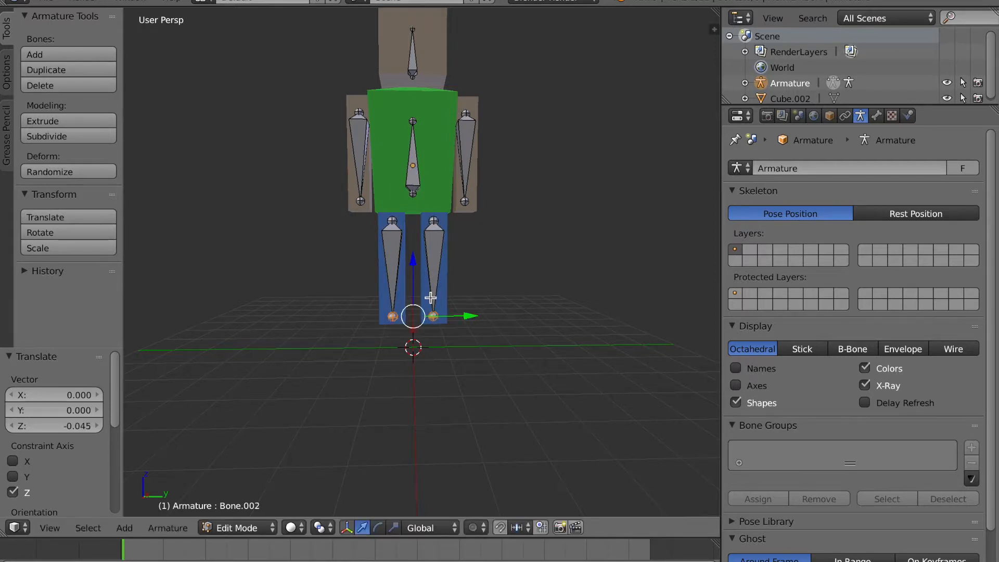
{"action": "key", "text": "a"}
{"action": "middle_click_drag", "start_coordinate": [458, 269], "coordinate": [397, 260]}
{"action": "scroll", "coordinate": [388, 254], "scroll_direction": "up", "scroll_amount": 1}
{"action": "scroll", "coordinate": [399, 256], "scroll_direction": "down", "scroll_amount": 1}
{"action": "key", "text": "a"}
{"action": "scroll", "coordinate": [401, 257], "scroll_direction": "up", "scroll_amount": 1}
{"action": "key", "text": "a"}
{"action": "scroll", "coordinate": [351, 226], "scroll_direction": "down", "scroll_amount": 1}
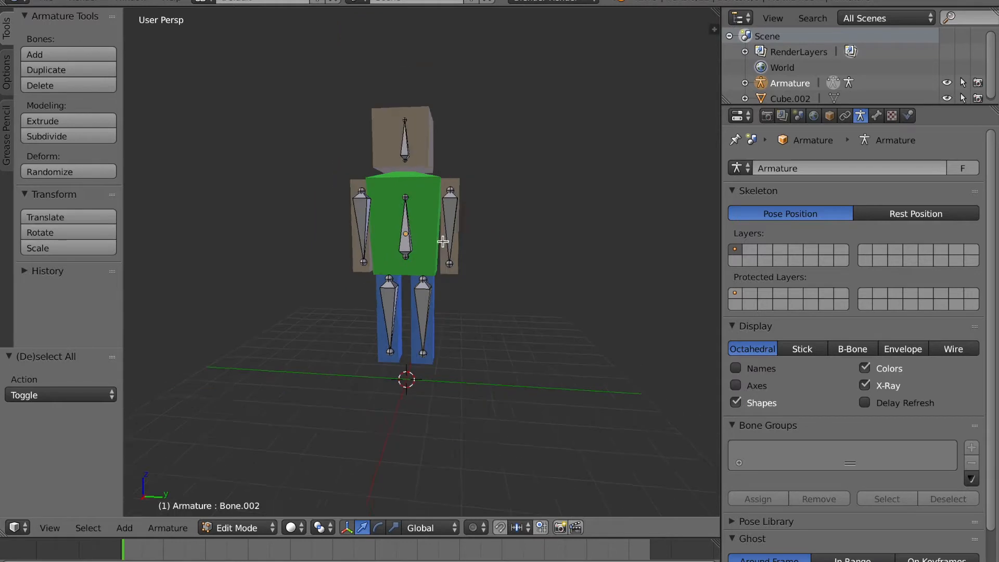
{"action": "key", "text": "a"}
{"action": "key", "text": "a"}
{"action": "scroll", "coordinate": [472, 240], "scroll_direction": "up", "scroll_amount": 1}
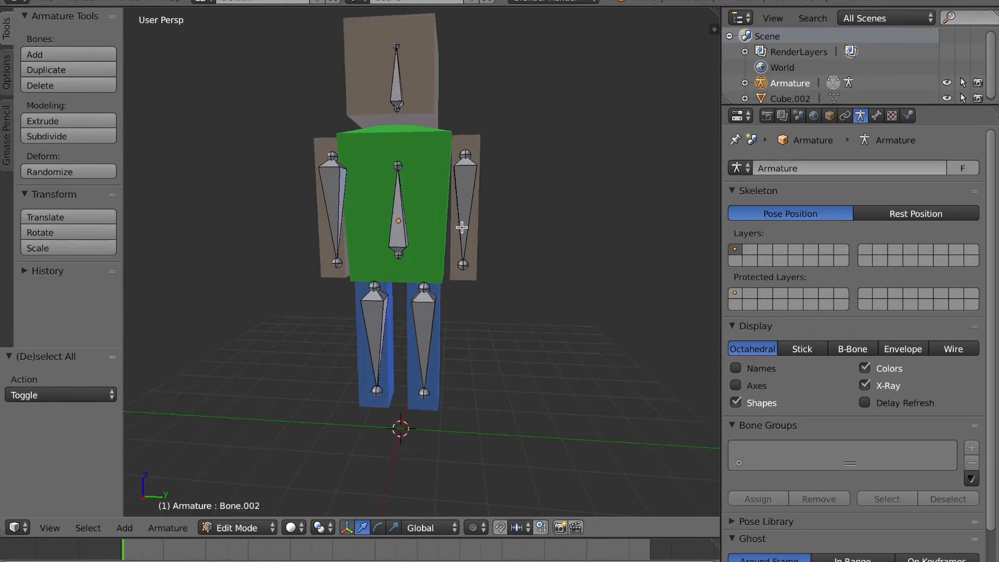
Return the armature from Edit Mode to Object Mode and deselect everything.
{"action": "key", "text": "a"}
{"action": "key", "text": "Tab"}
{"action": "scroll", "coordinate": [447, 239], "scroll_direction": "down", "scroll_amount": 3}
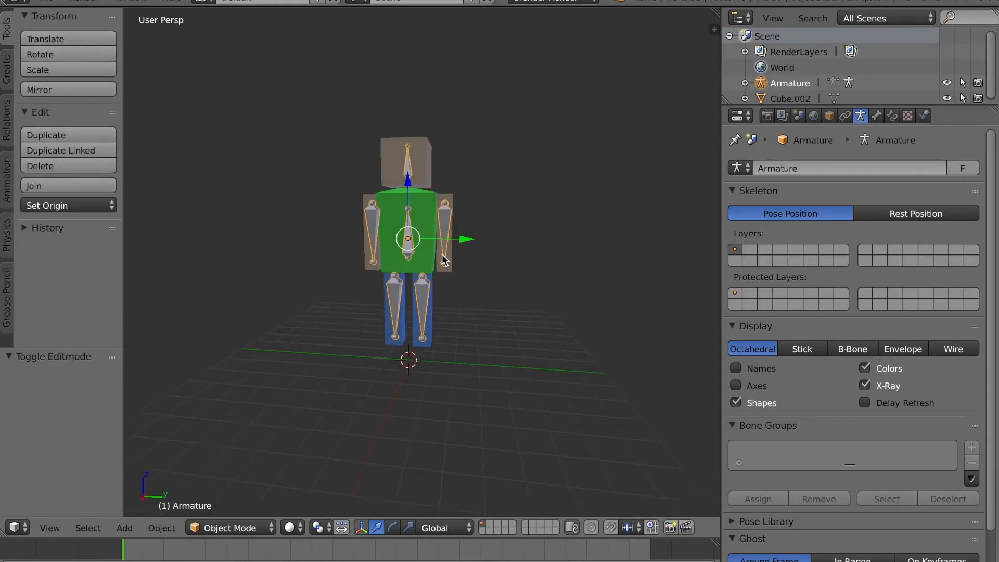
{"action": "key", "text": "a"}
{"action": "scroll", "coordinate": [452, 239], "scroll_direction": "up", "scroll_amount": 4}
{"action": "scroll", "coordinate": [446, 234], "scroll_direction": "down", "scroll_amount": 2}
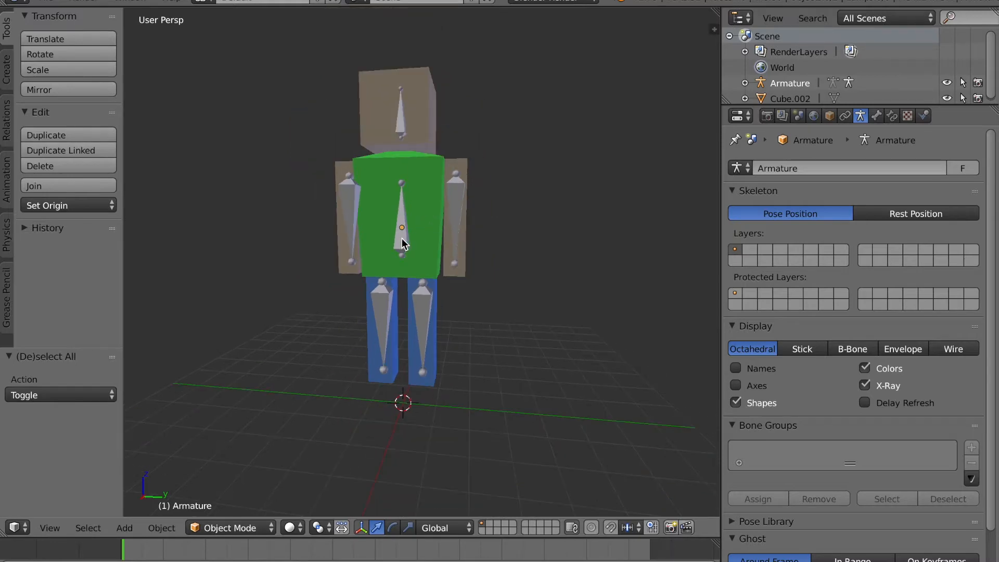
Select the character mesh and the armature in turn to check that they are separate objects.
{"action": "right_click", "coordinate": [446, 209]}
{"action": "right_click", "coordinate": [404, 233]}
{"action": "middle_click_drag", "start_coordinate": [422, 207], "coordinate": [431, 175]}
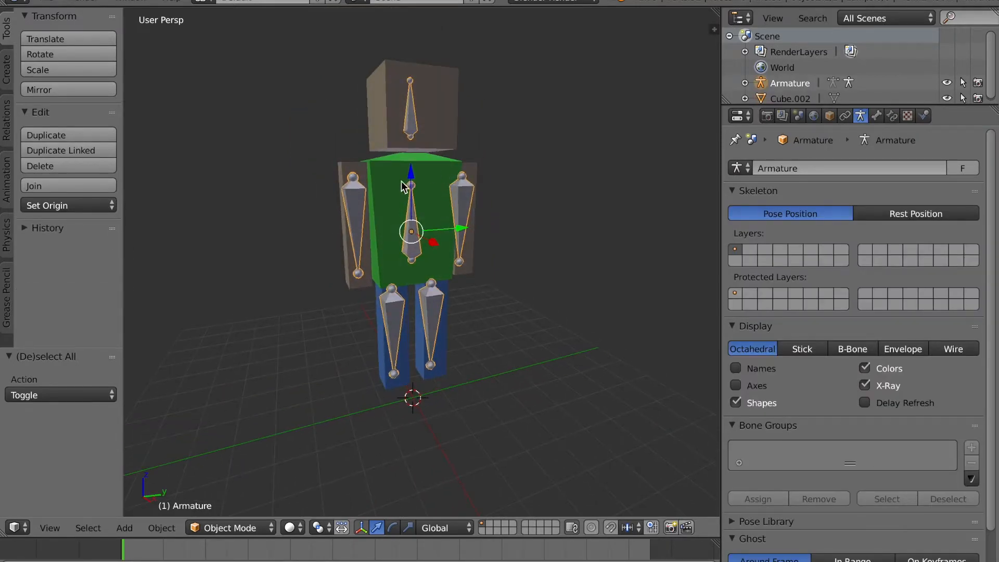
{"action": "right_click", "coordinate": [353, 211]}
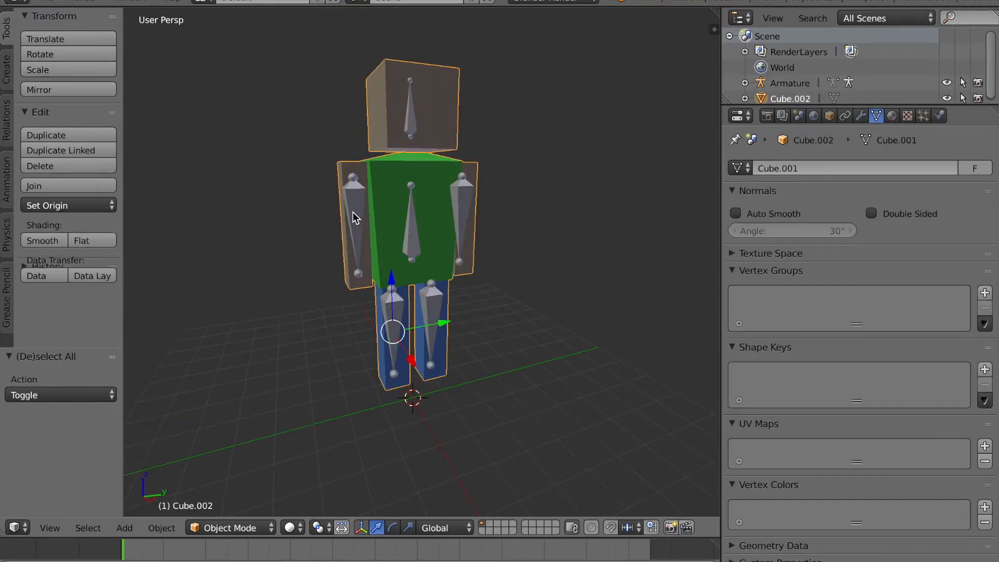
{"action": "right_click", "coordinate": [356, 211]}
{"action": "middle_click_drag", "start_coordinate": [444, 211], "coordinate": [418, 232]}
{"action": "scroll", "coordinate": [415, 218], "scroll_direction": "up", "scroll_amount": 1}
{"action": "scroll", "coordinate": [412, 185], "scroll_direction": "down", "scroll_amount": 4}
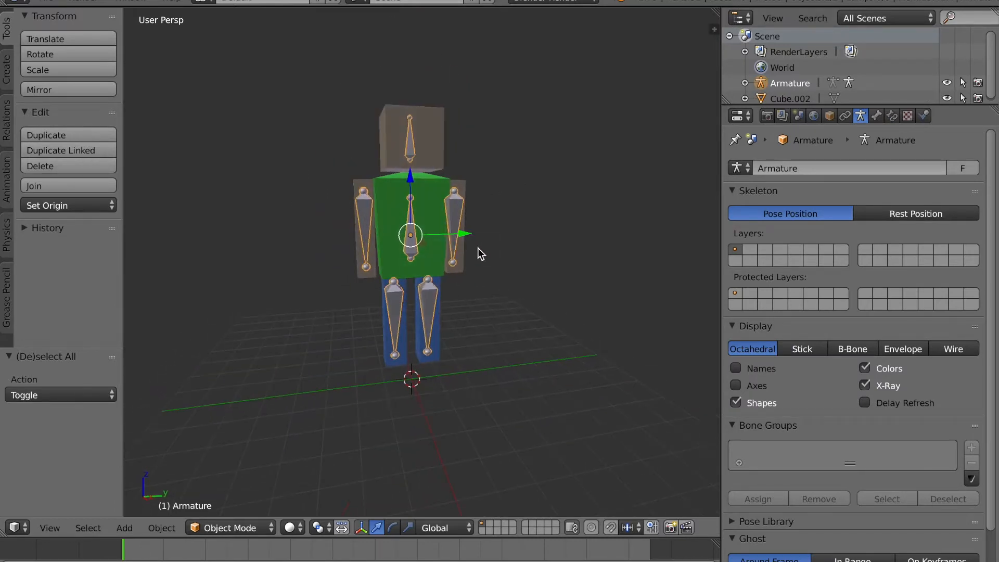
{"action": "middle_click_drag", "start_coordinate": [460, 205], "coordinate": [404, 234]}
Try moving the armature and the character mesh independently, cancelling each move, and reselect the armature.
{"action": "key", "text": "g"}
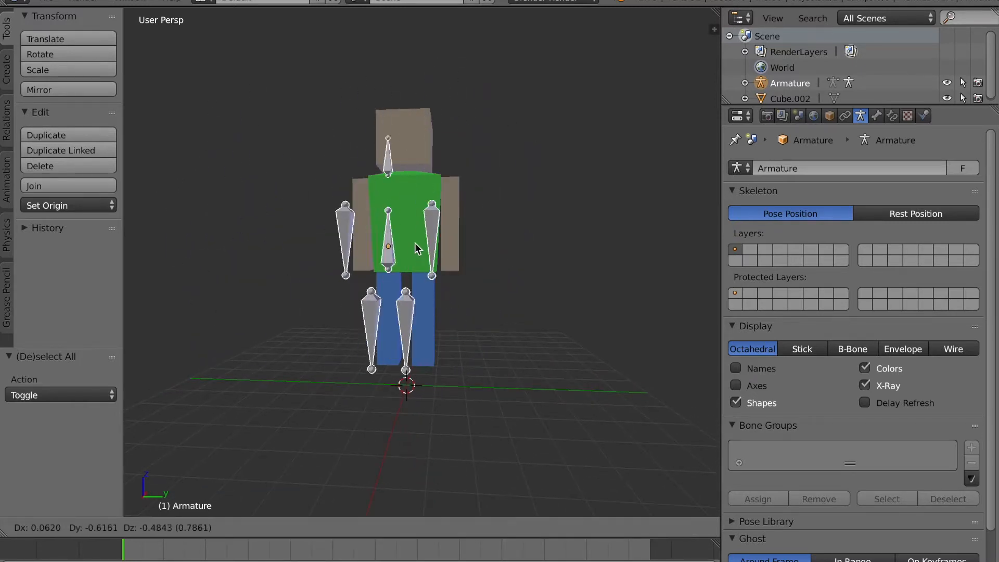
{"action": "left_click", "coordinate": [439, 224]}
{"action": "right_click", "coordinate": [433, 207]}
{"action": "key", "text": "g"}
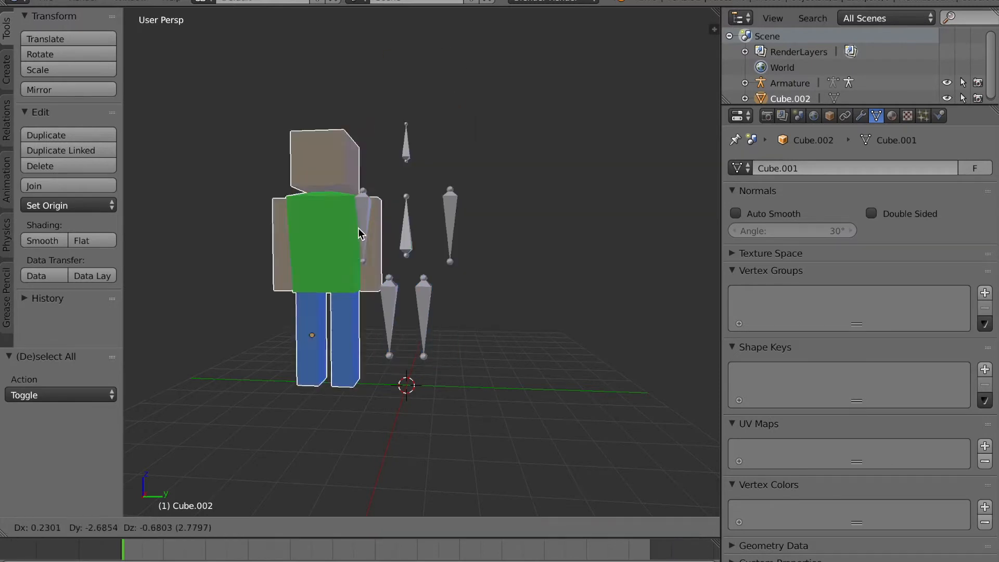
{"action": "right_click", "coordinate": [427, 204]}
{"action": "middle_click_drag", "start_coordinate": [426, 204], "coordinate": [414, 234]}
{"action": "right_click", "coordinate": [410, 222]}
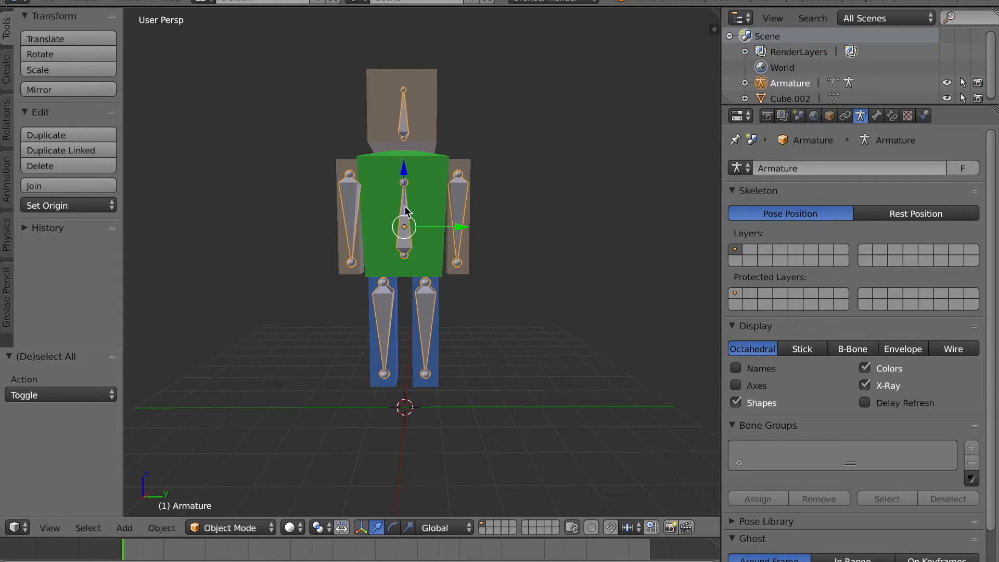
{"action": "middle_click_drag", "start_coordinate": [406, 210], "coordinate": [431, 219]}
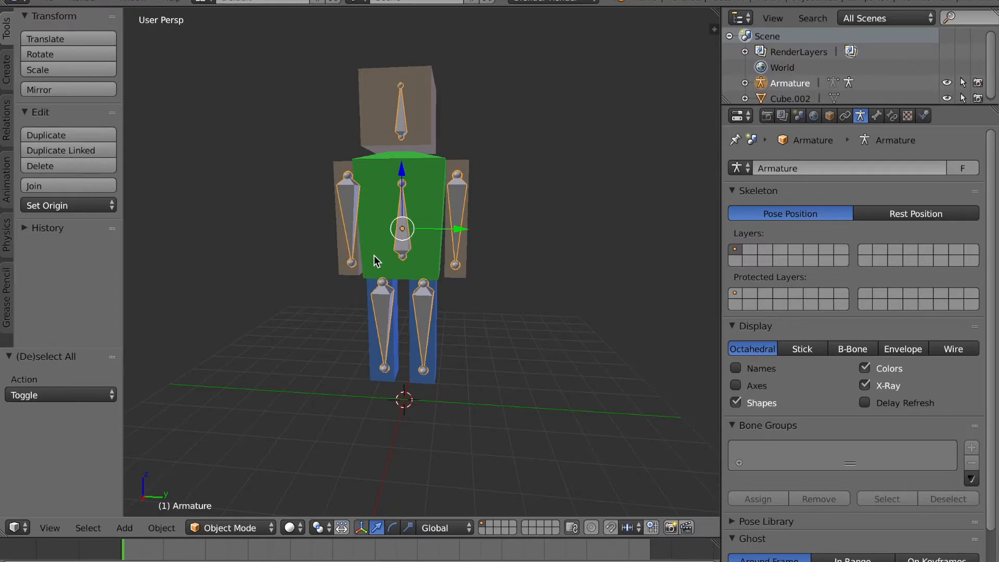
{"action": "scroll", "coordinate": [409, 212], "scroll_direction": "up", "scroll_amount": 3}
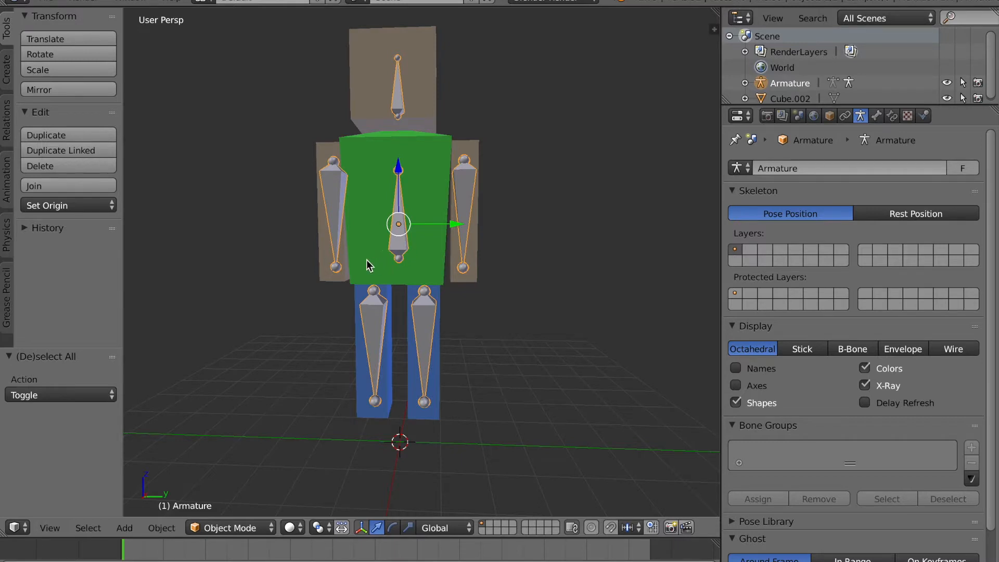
Select the character mesh, add the armature as the active object, and parent the mesh to it With Automatic Weights.
{"action": "key", "text": "a"}
{"action": "scroll", "coordinate": [419, 185], "scroll_direction": "down", "scroll_amount": 1}
{"action": "middle_click_drag", "start_coordinate": [419, 185], "coordinate": [457, 213]}
{"action": "right_click", "coordinate": [445, 221]}
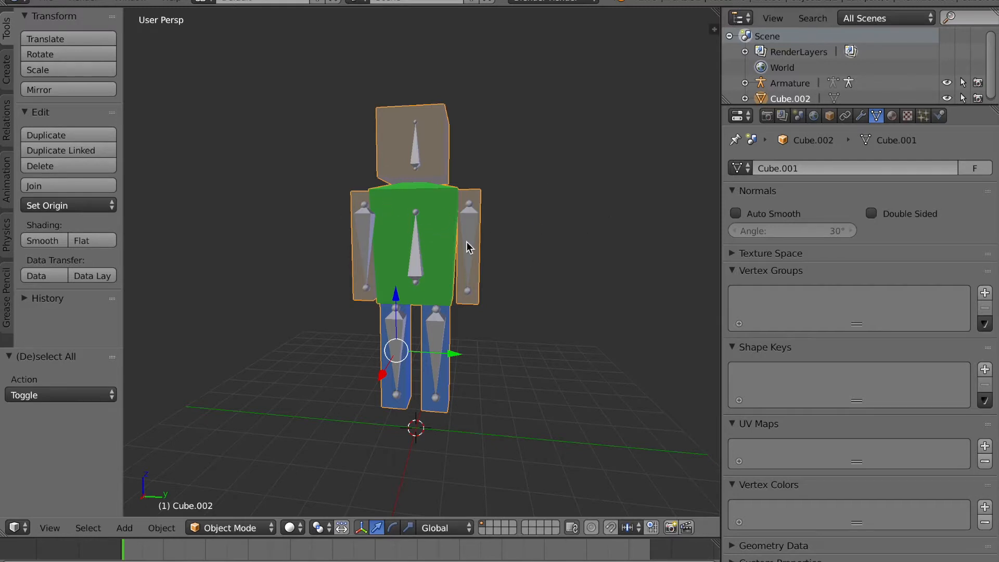
{"action": "right_click", "coordinate": [416, 263], "text": "shift"}
{"action": "scroll", "coordinate": [455, 125], "scroll_direction": "up", "scroll_amount": 3}
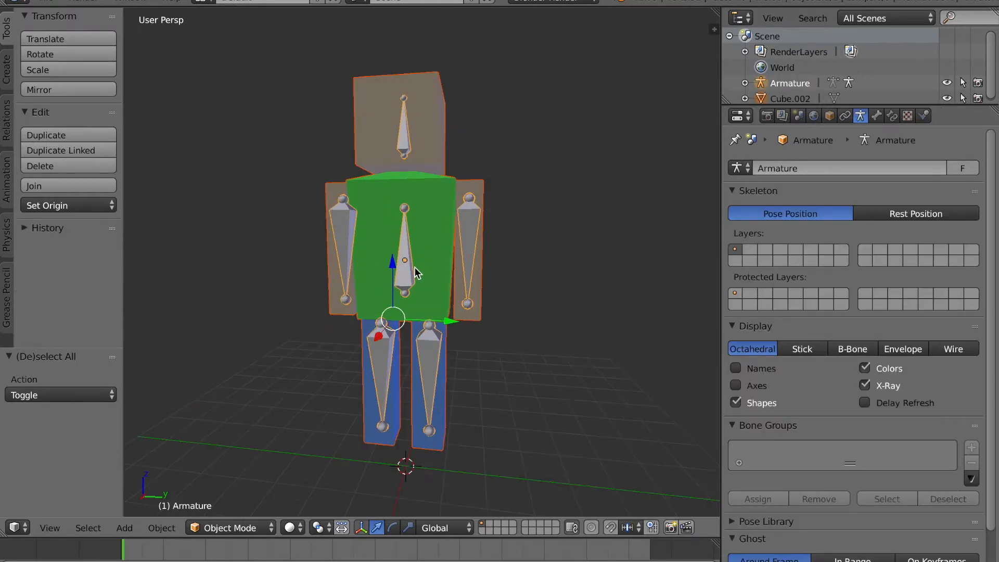
{"action": "scroll", "coordinate": [442, 264], "scroll_direction": "down", "scroll_amount": 3}
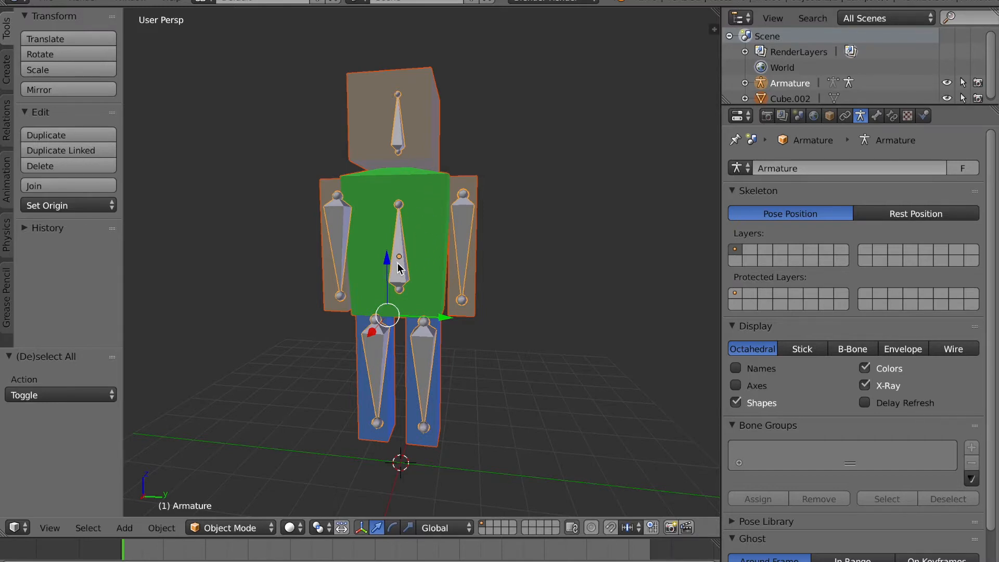
{"action": "key", "text": "ctrl+p"}
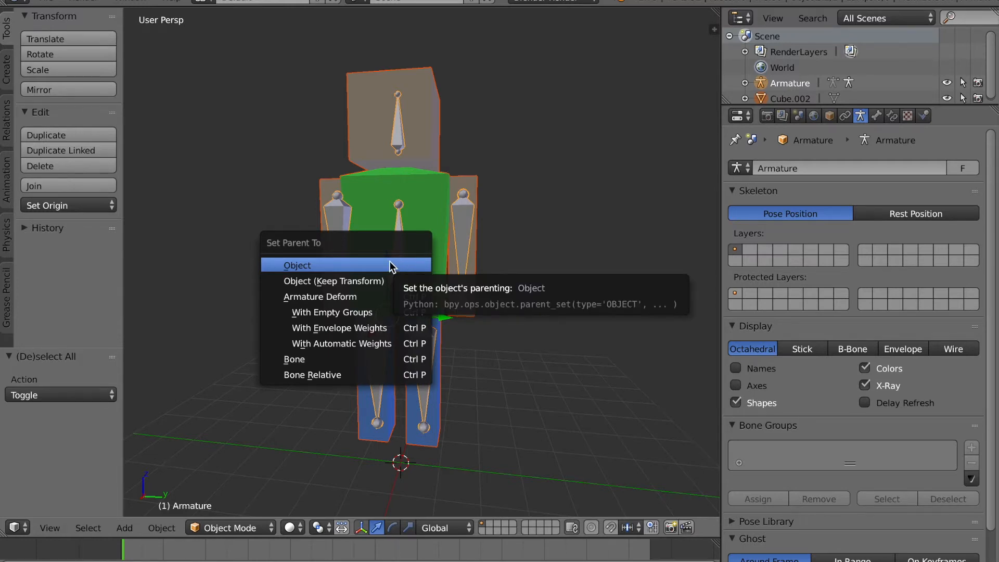
{"action": "left_click", "coordinate": [353, 345]}
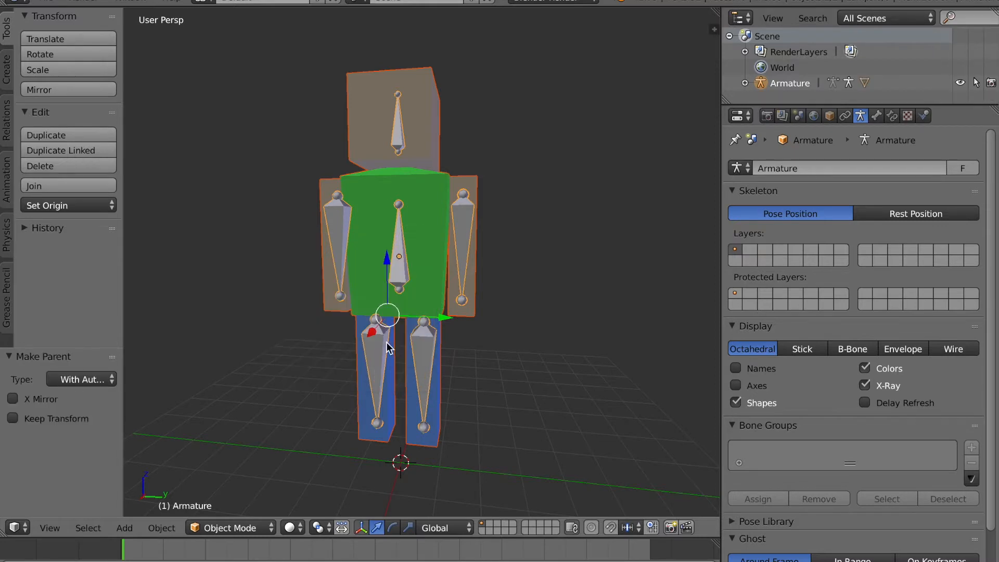
Test the parenting by trying to move the armature and the mesh in turn, cancelling each move, and reselect the armature.
{"action": "right_click", "coordinate": [407, 270]}
{"action": "right_click", "coordinate": [406, 269]}
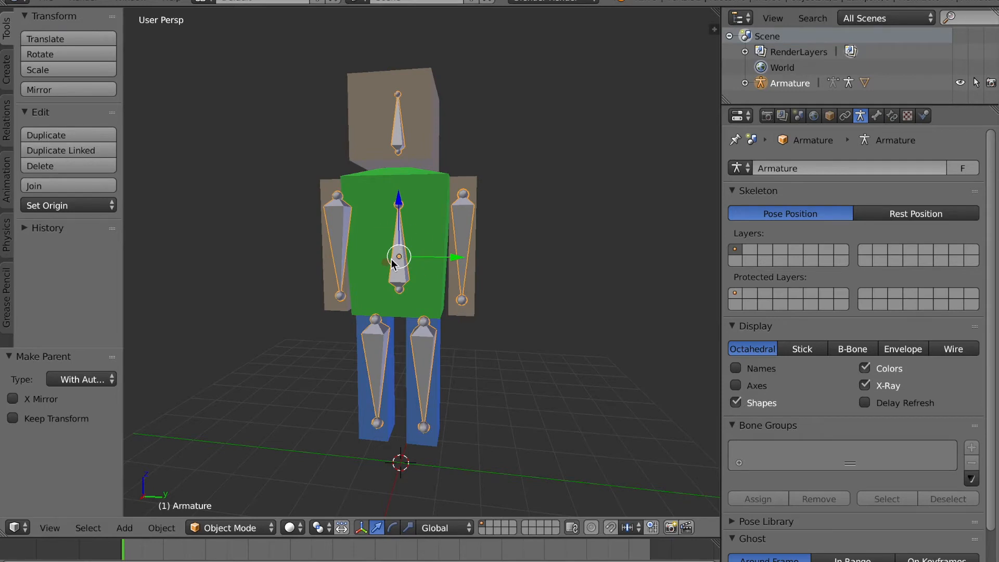
{"action": "key", "text": "g"}
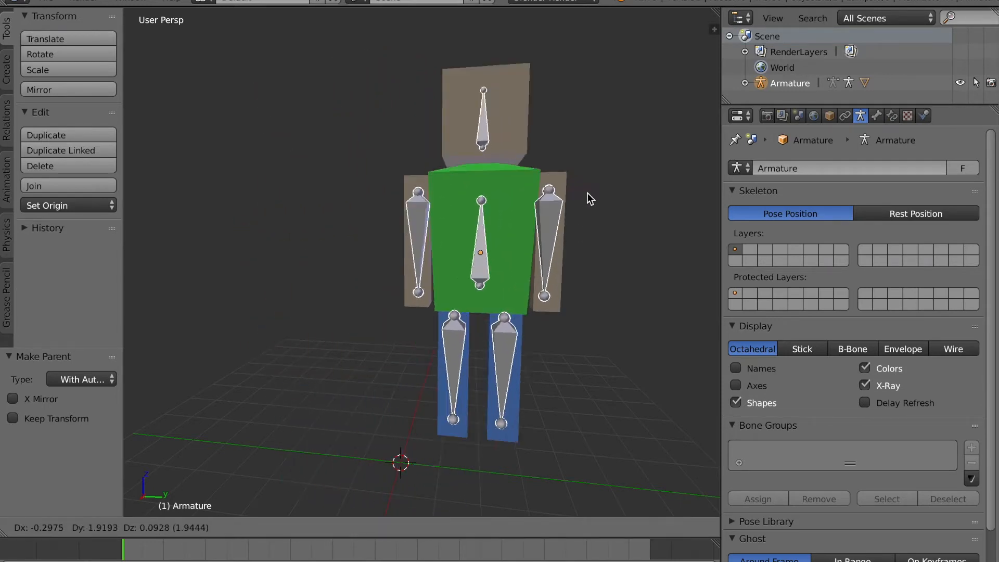
{"action": "right_click", "coordinate": [411, 255]}
{"action": "right_click", "coordinate": [420, 251]}
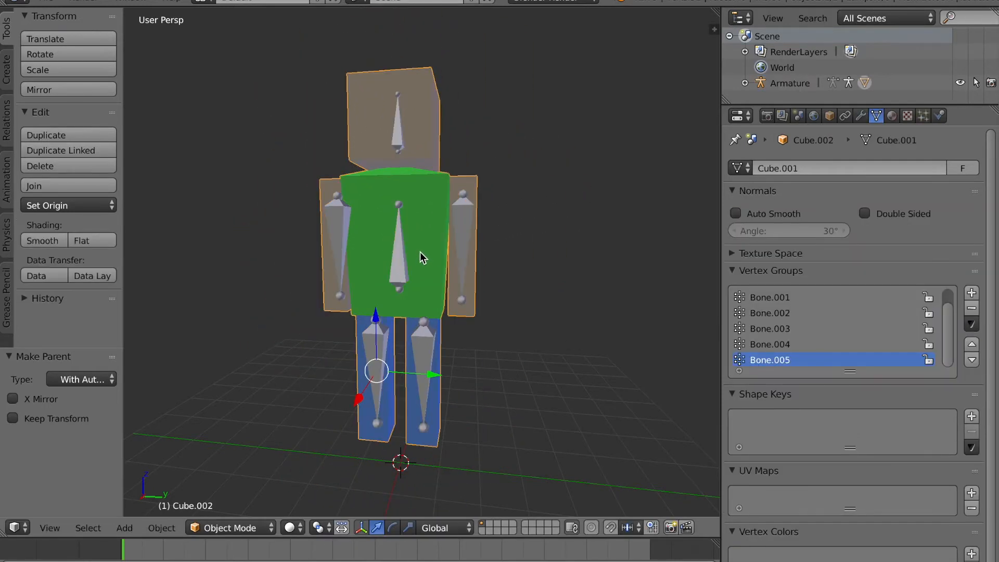
{"action": "key", "text": "g"}
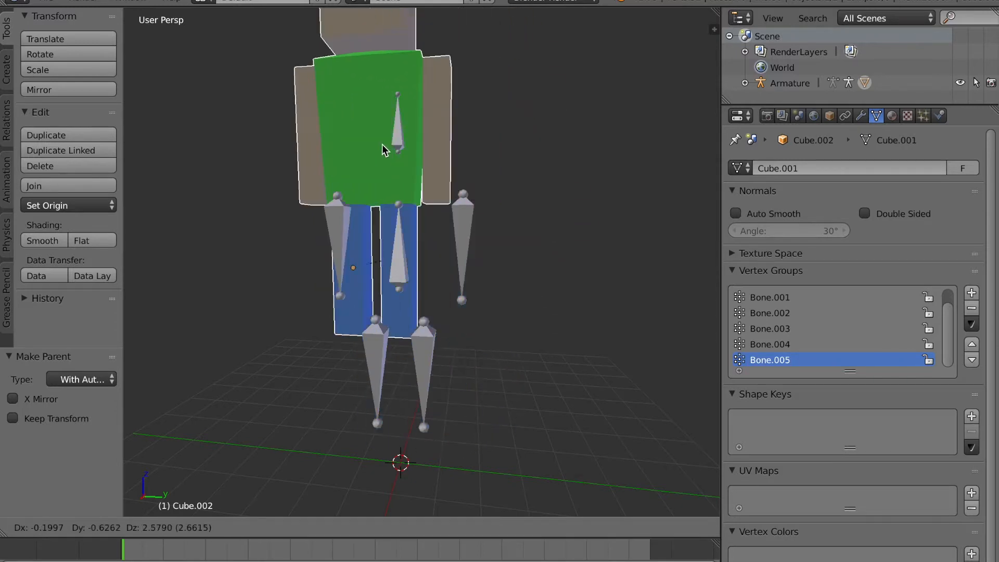
{"action": "right_click", "coordinate": [458, 189]}
{"action": "right_click", "coordinate": [400, 261]}
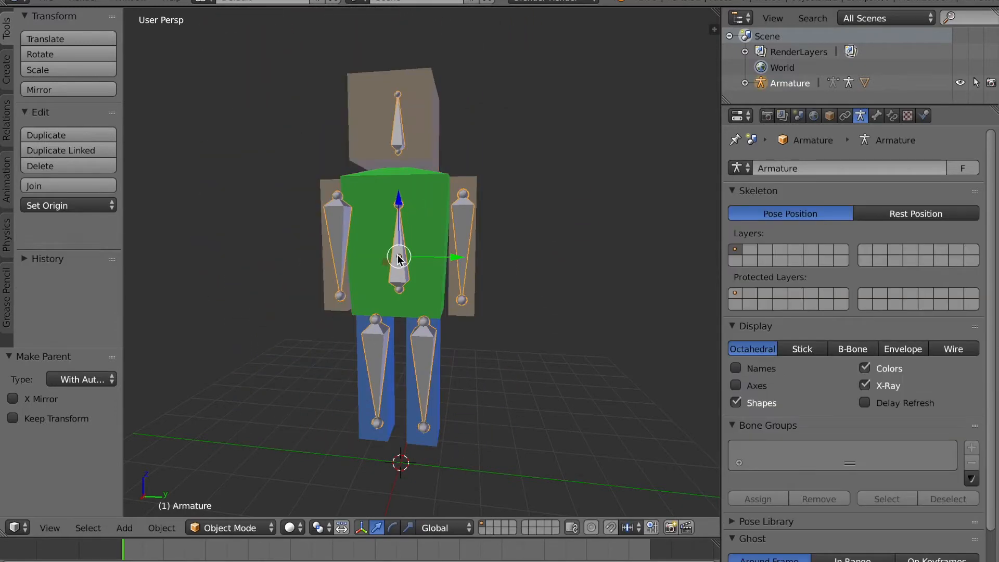
Switch the armature to Pose Mode and try moving each arm bone, cancelling both moves.
{"action": "middle_click_drag", "start_coordinate": [391, 242], "coordinate": [437, 253]}
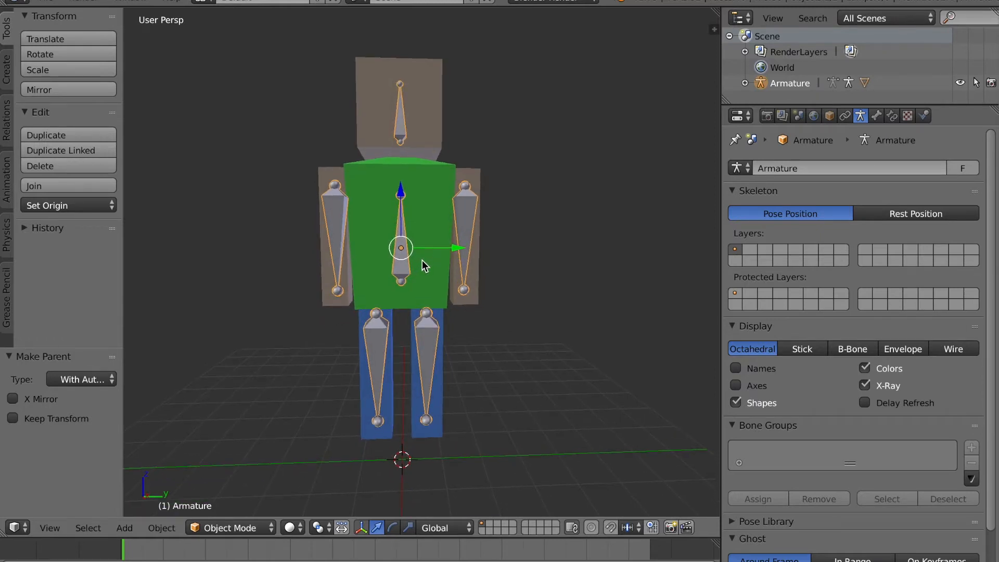
{"action": "key", "text": "ctrl+Tab"}
{"action": "middle_click_drag", "start_coordinate": [450, 259], "coordinate": [456, 232]}
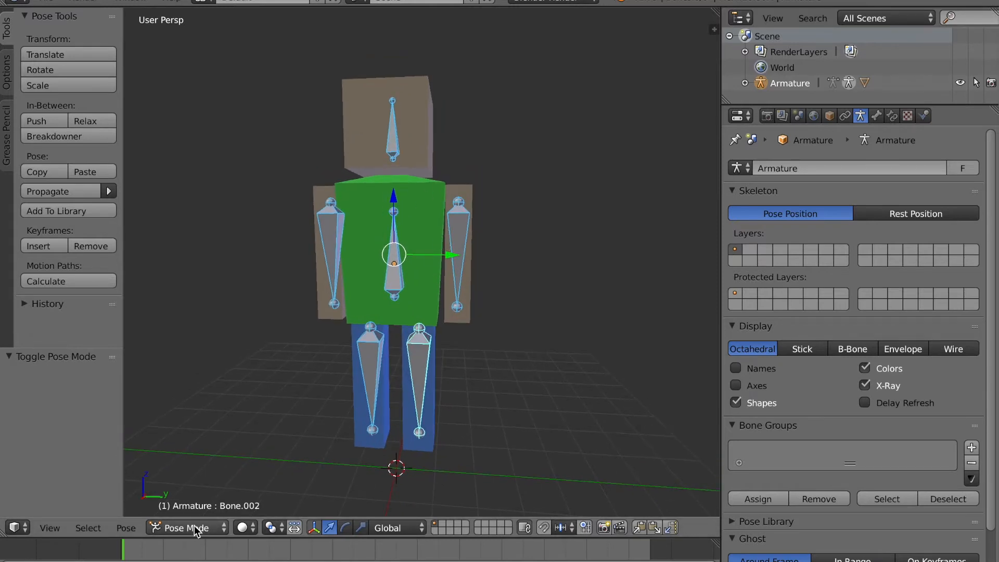
{"action": "right_click", "coordinate": [461, 242]}
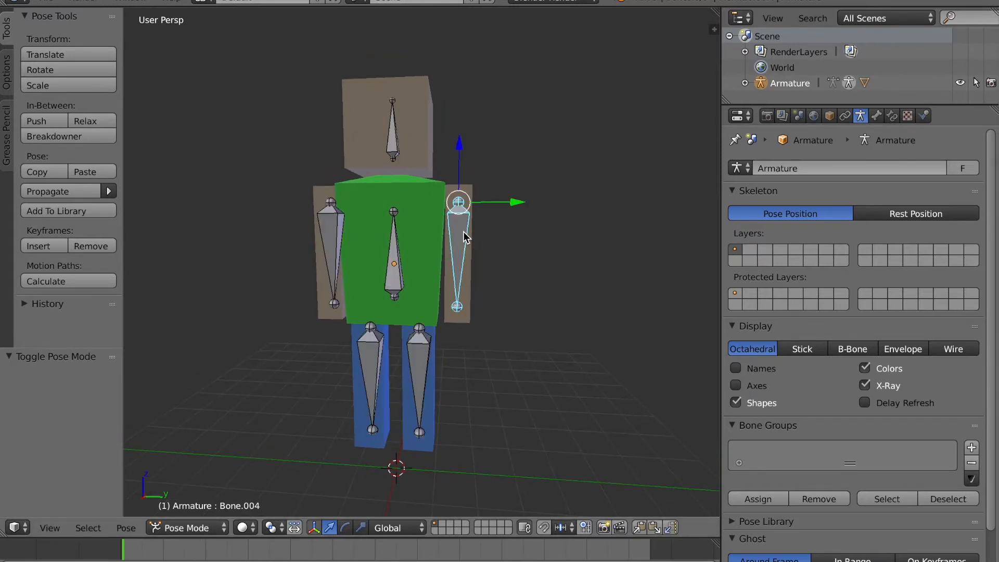
{"action": "key", "text": "g"}
{"action": "key", "text": "Escape"}
{"action": "right_click", "coordinate": [326, 240]}
{"action": "key", "text": "g"}
{"action": "key", "text": "Escape"}
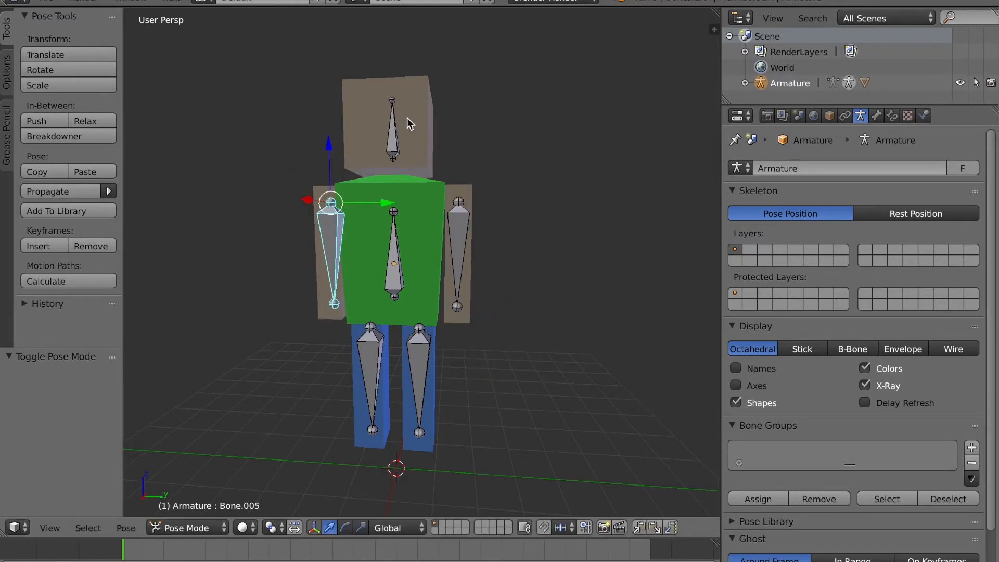
Try moving the head, torso and both leg bones one by one in Pose Mode, cancelling each move.
{"action": "right_click", "coordinate": [392, 146]}
{"action": "key", "text": "g"}
{"action": "right_click", "coordinate": [424, 140]}
{"action": "right_click", "coordinate": [395, 281]}
{"action": "key", "text": "g"}
{"action": "right_click", "coordinate": [384, 359]}
{"action": "right_click", "coordinate": [372, 364]}
{"action": "key", "text": "g"}
{"action": "right_click", "coordinate": [359, 370]}
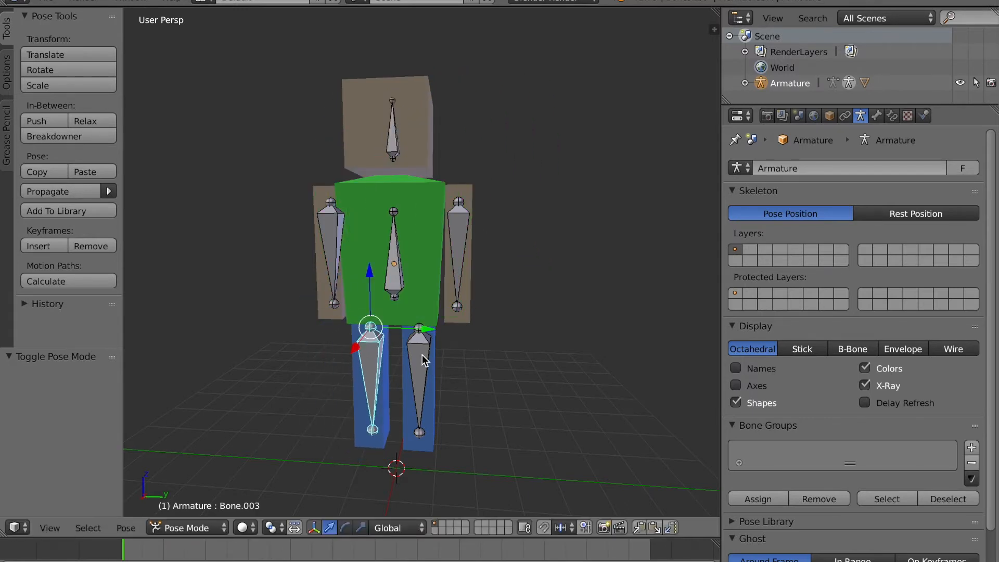
{"action": "right_click", "coordinate": [424, 359]}
{"action": "key", "text": "g"}
{"action": "right_click", "coordinate": [427, 336]}
Select the torso bone, leave Pose Mode and put the armature into Edit Mode.
{"action": "middle_click_drag", "start_coordinate": [426, 336], "coordinate": [444, 275]}
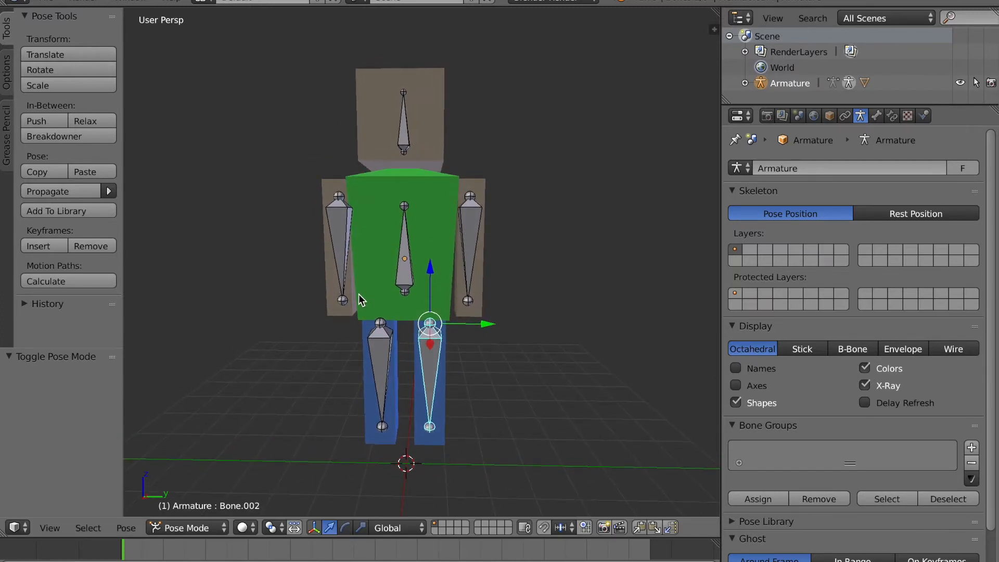
{"action": "right_click", "coordinate": [402, 280]}
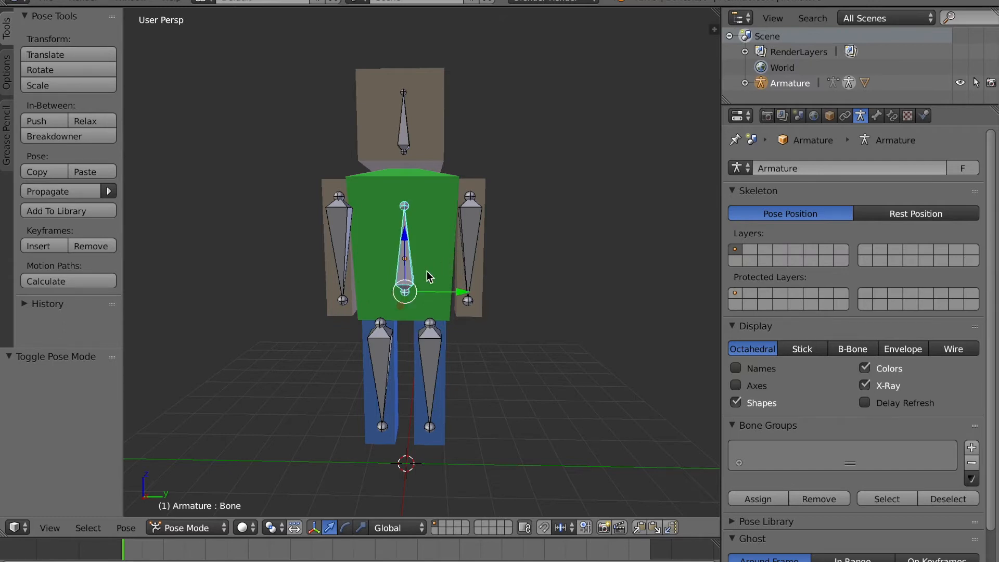
{"action": "key", "text": "ctrl+Tab"}
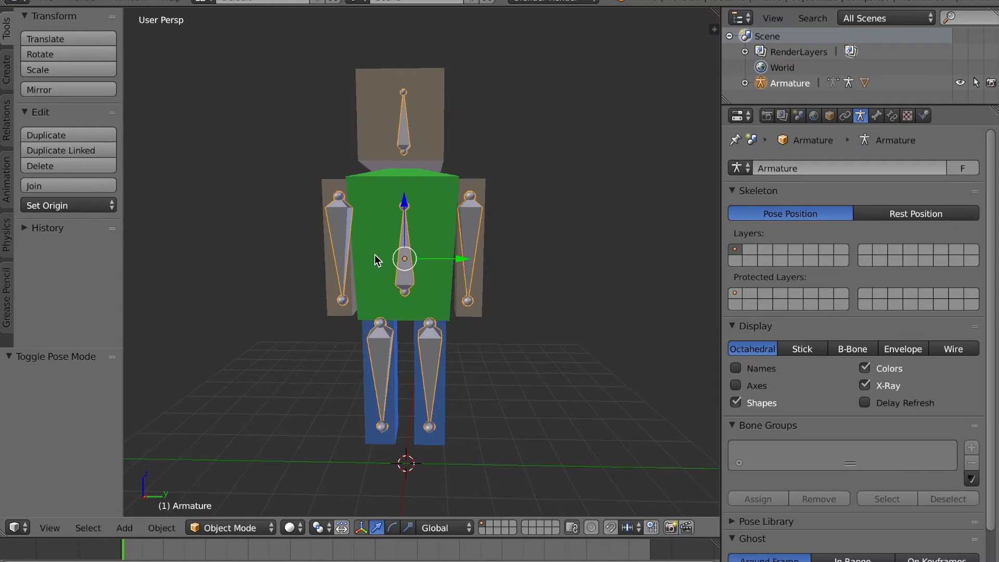
{"action": "key", "text": "Tab"}
{"action": "middle_click_drag", "start_coordinate": [435, 279], "coordinate": [414, 215]}
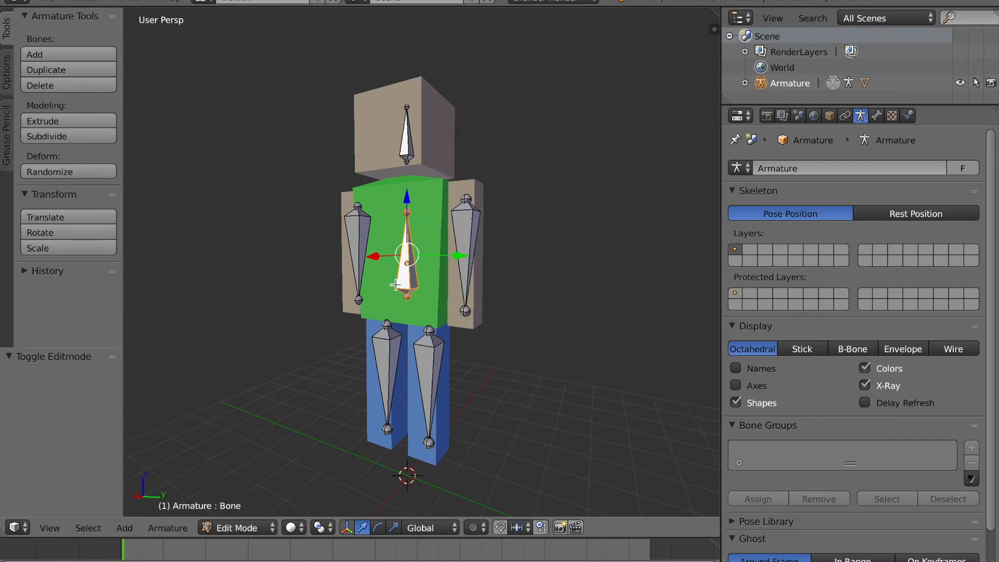
{"action": "middle_click_drag", "start_coordinate": [414, 251], "coordinate": [448, 254]}
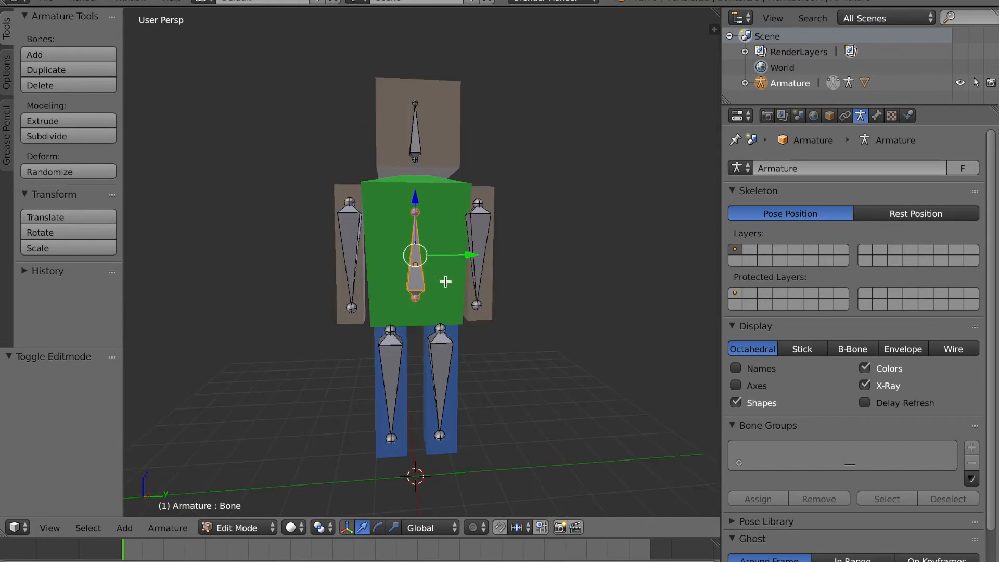
Try moving the torso bone in Edit Mode and cancel the move.
{"action": "key", "text": "g"}
{"action": "right_click", "coordinate": [448, 266]}
{"action": "middle_click_drag", "start_coordinate": [462, 232], "coordinate": [424, 292]}
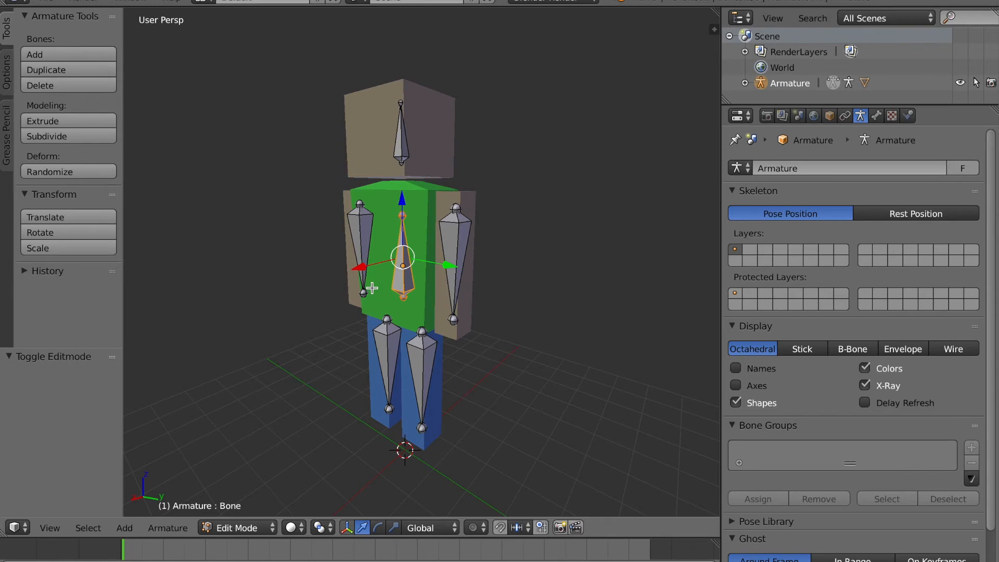
{"action": "middle_click_drag", "start_coordinate": [348, 292], "coordinate": [389, 270]}
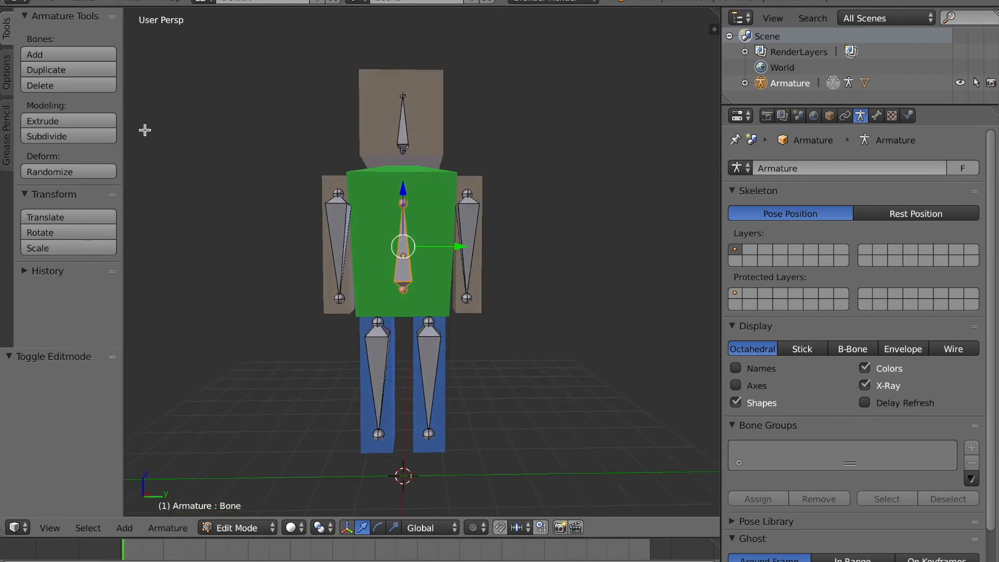
Select the head, arm and leg bones together, adding the whole torso bone last as the active bone.
{"action": "right_click", "coordinate": [403, 134]}
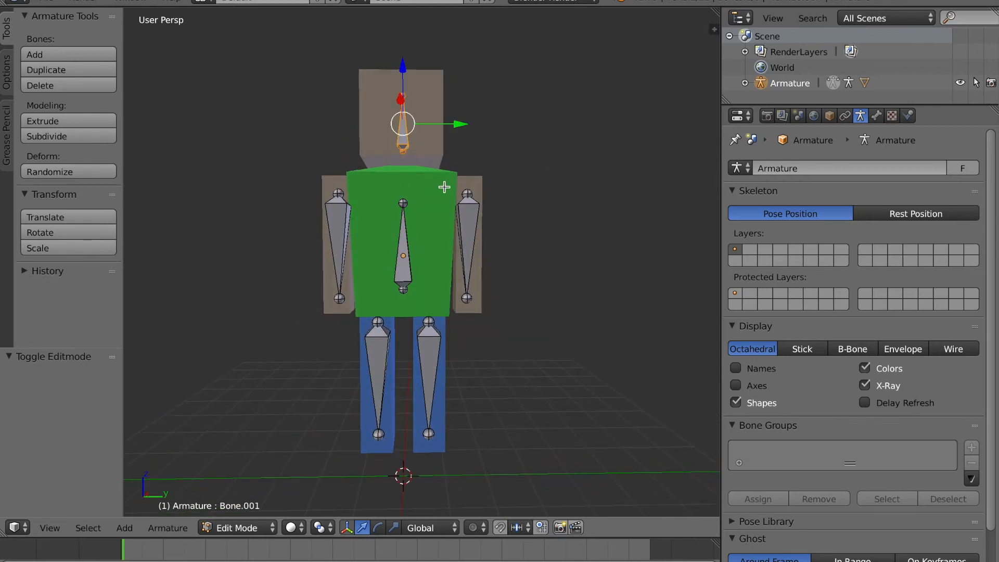
{"action": "right_click", "coordinate": [470, 224], "text": "shift"}
{"action": "right_click", "coordinate": [434, 357], "text": "shift"}
{"action": "right_click", "coordinate": [383, 356], "text": "shift"}
{"action": "right_click", "coordinate": [333, 215], "text": "shift"}
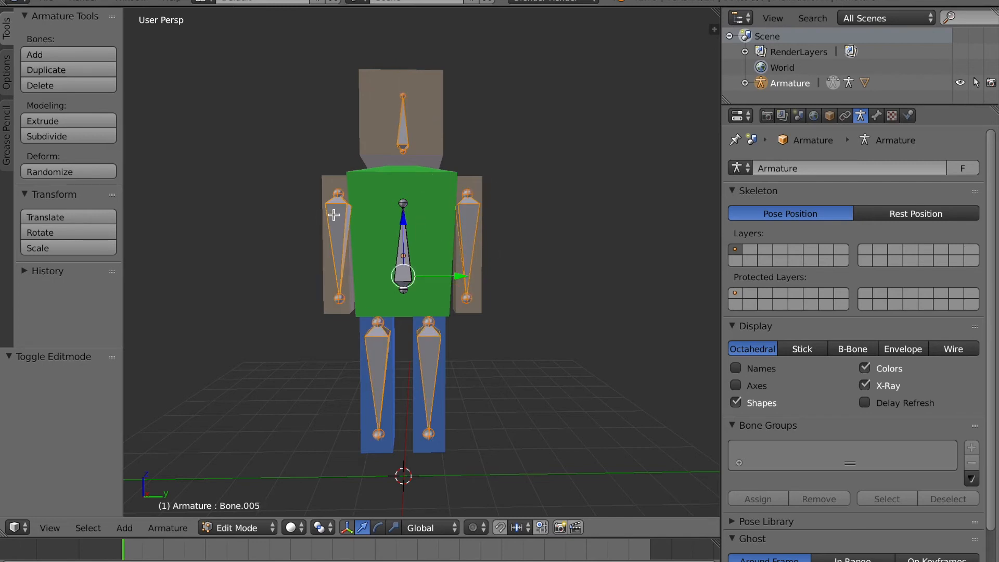
{"action": "right_click", "coordinate": [400, 275], "text": "shift"}
{"action": "right_click", "coordinate": [406, 273], "text": "shift"}
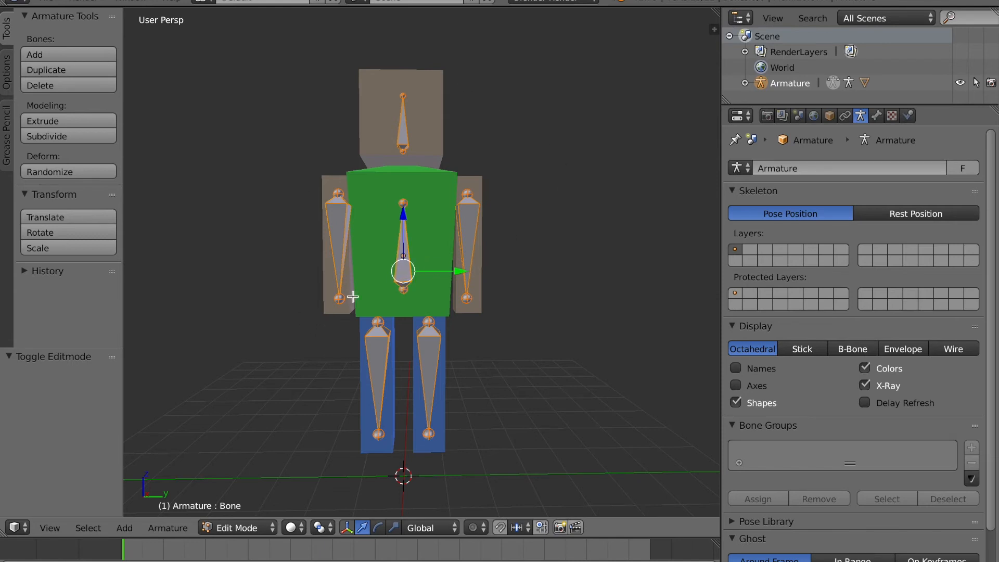
Parent the selected head, arm and leg bones to the active torso bone using Keep Offset.
{"action": "key", "text": "ctrl+p"}
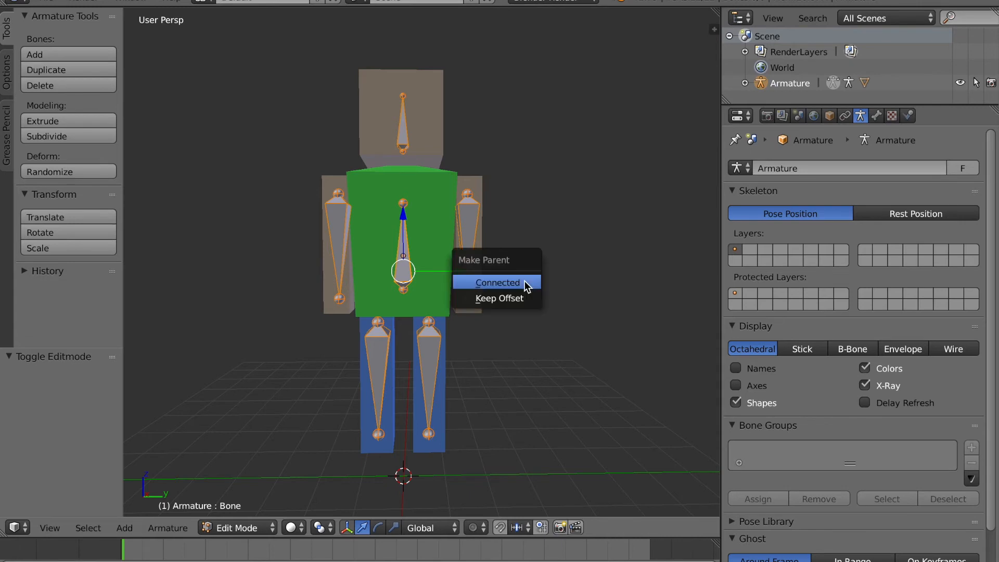
{"action": "left_click", "coordinate": [498, 298]}
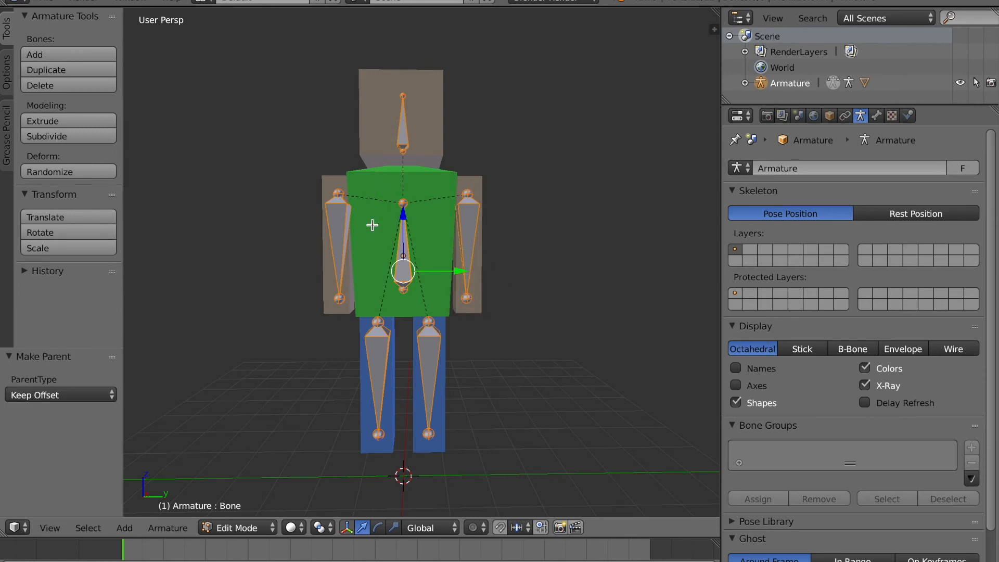
Select only the torso bone and try moving it in Edit Mode, cancelling the move.
{"action": "right_click", "coordinate": [410, 285]}
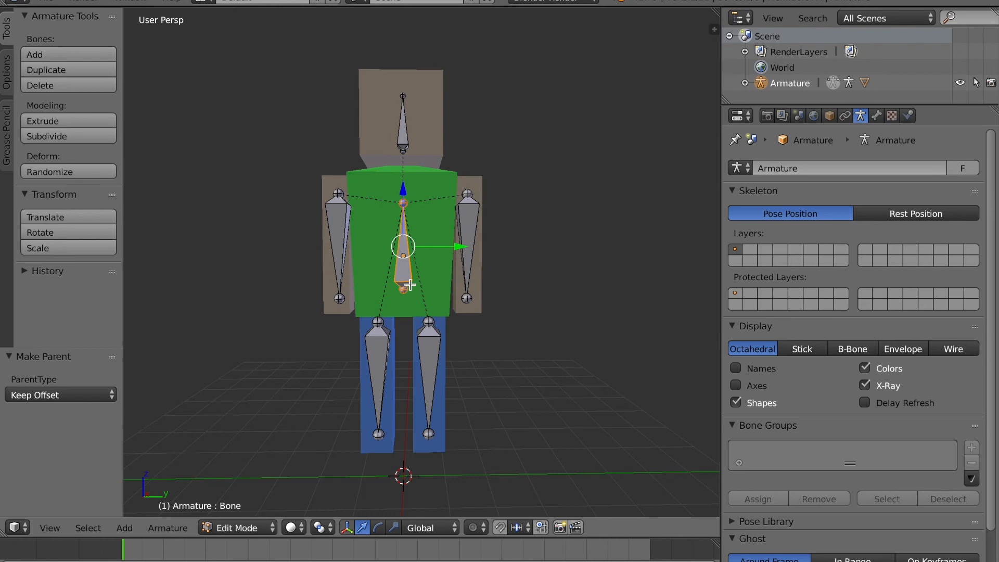
{"action": "key", "text": "g"}
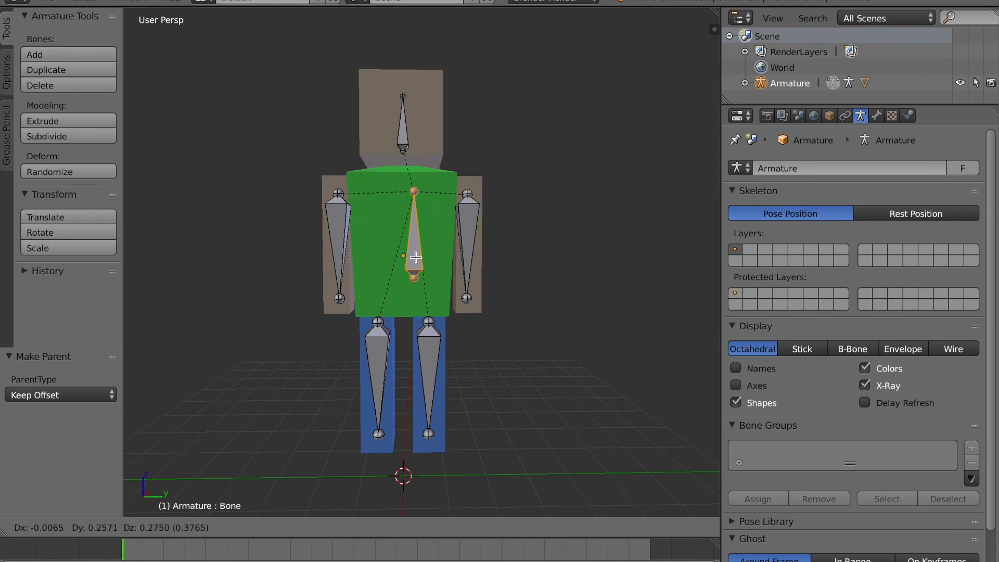
{"action": "right_click", "coordinate": [427, 230]}
Switch the armature from Edit Mode to Pose Mode and try moving the torso bone, cancelling the move.
{"action": "key", "text": "Tab"}
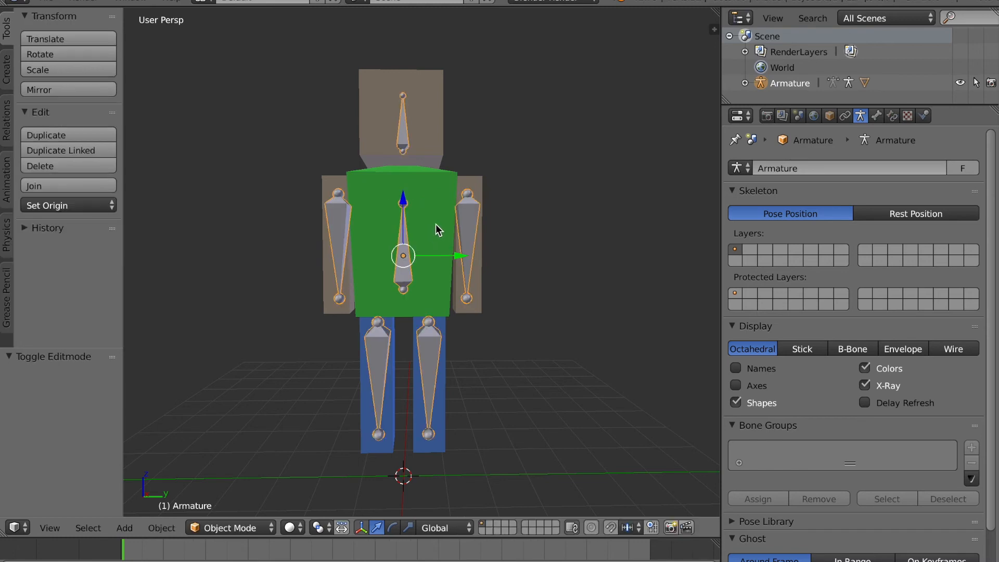
{"action": "key", "text": "ctrl+Tab"}
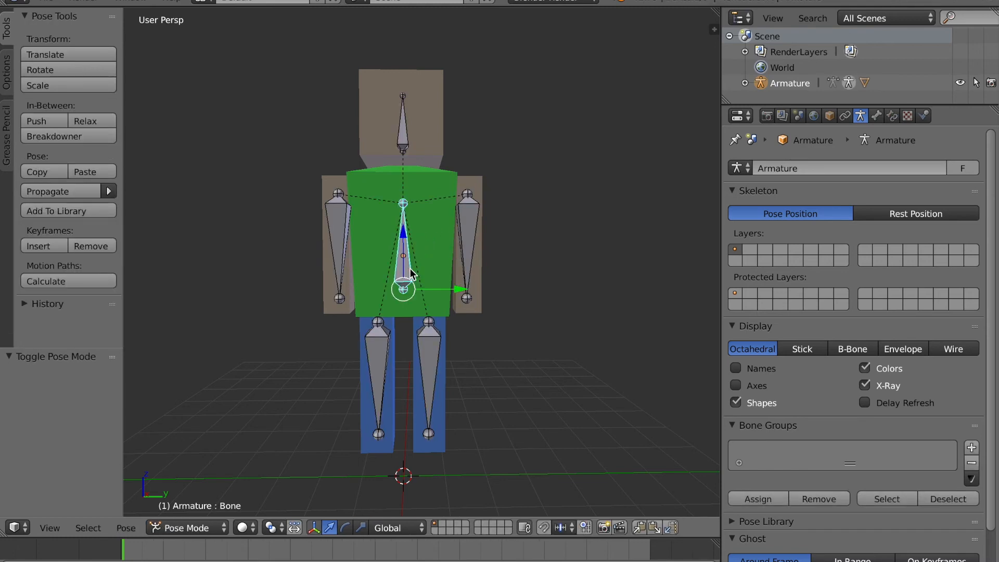
{"action": "key", "text": "g"}
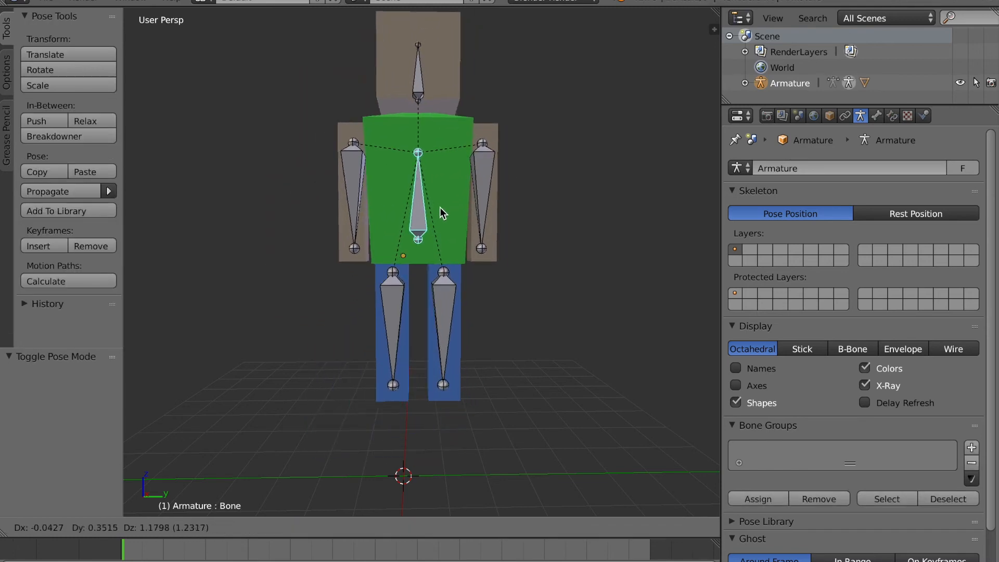
{"action": "key", "text": "Escape"}
Try moving one arm bone, the torso bone and the other arm bone in turn in Pose Mode, cancelling each move.
{"action": "right_click", "coordinate": [469, 243]}
{"action": "key", "text": "g"}
{"action": "key", "text": "Escape"}
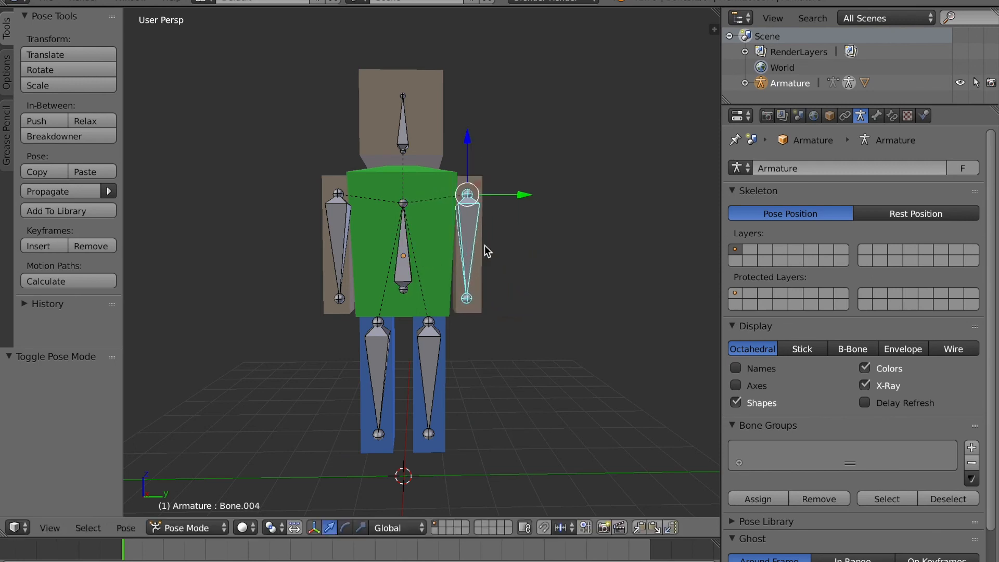
{"action": "right_click", "coordinate": [407, 250]}
{"action": "key", "text": "g"}
{"action": "key", "text": "Escape"}
{"action": "right_click", "coordinate": [342, 230]}
{"action": "key", "text": "g"}
{"action": "key", "text": "Escape"}
Return the armature to Object Mode and deselect everything.
{"action": "middle_click_drag", "start_coordinate": [398, 253], "coordinate": [405, 270]}
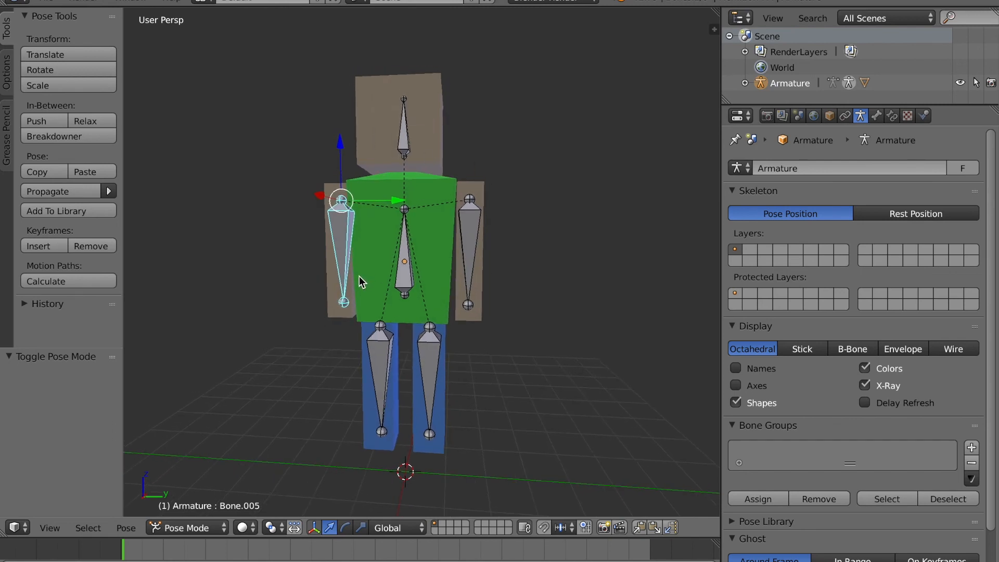
{"action": "key", "text": "ctrl+Tab"}
{"action": "middle_click_drag", "start_coordinate": [370, 249], "coordinate": [425, 261]}
{"action": "key", "text": "a"}
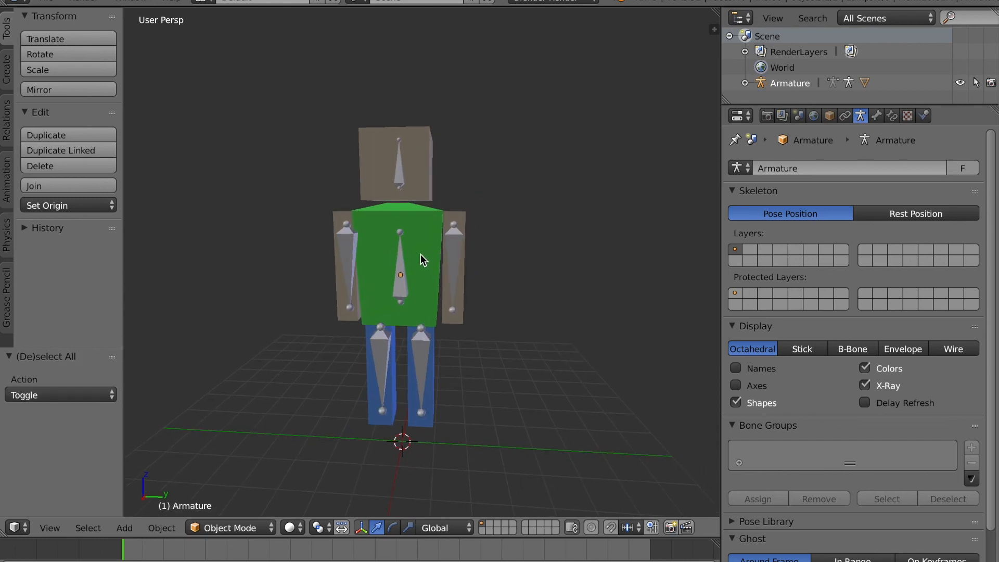